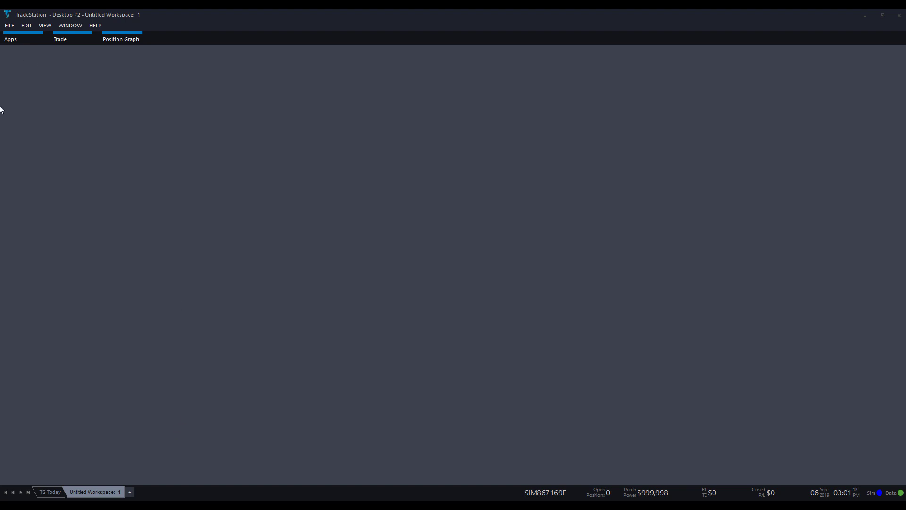
- Create a new Chart Analysis window from File > New Application, plotting ESU19 5-minute candlesticks
{"action": "left_click", "coordinate": [14, 43]}
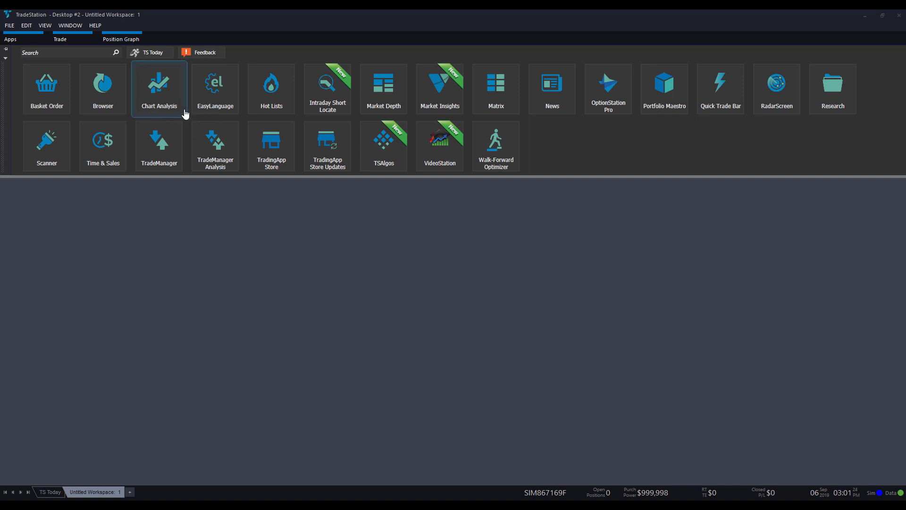
{"action": "left_click", "coordinate": [8, 26]}
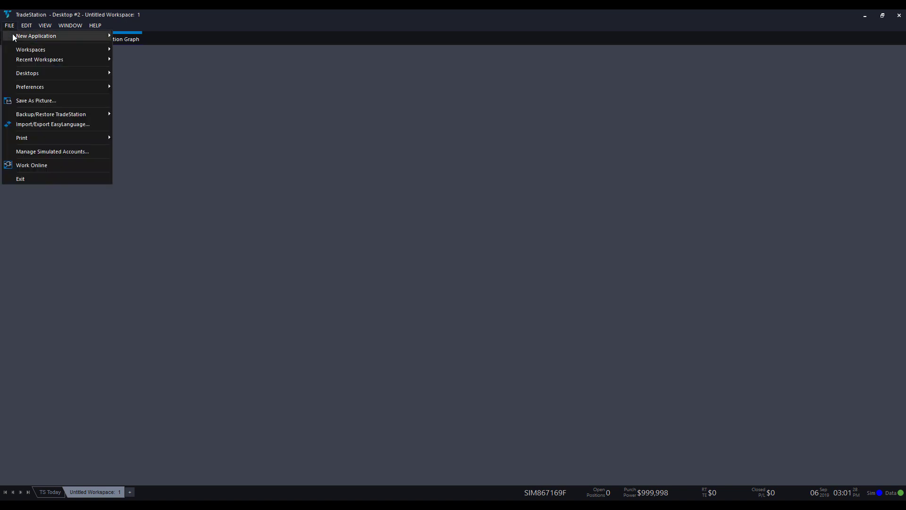
{"action": "mouse_move", "coordinate": [13, 36]}
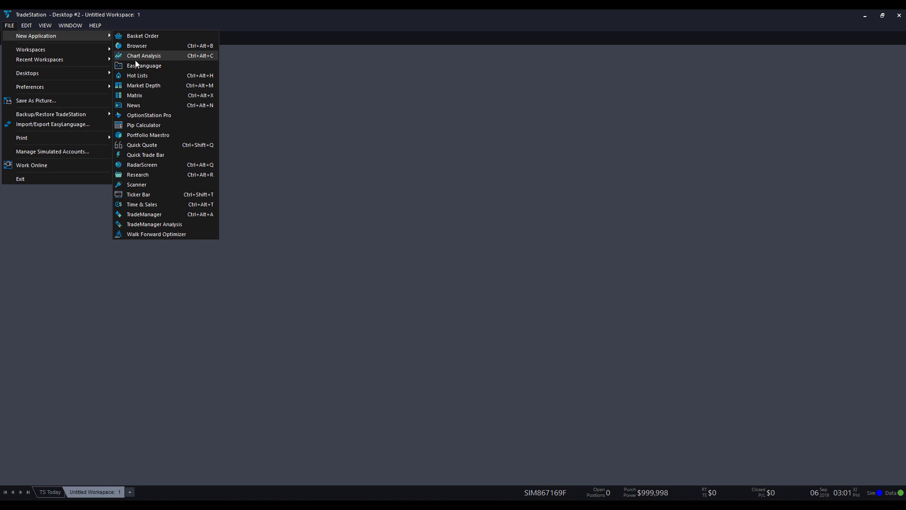
{"action": "left_click", "coordinate": [184, 56]}
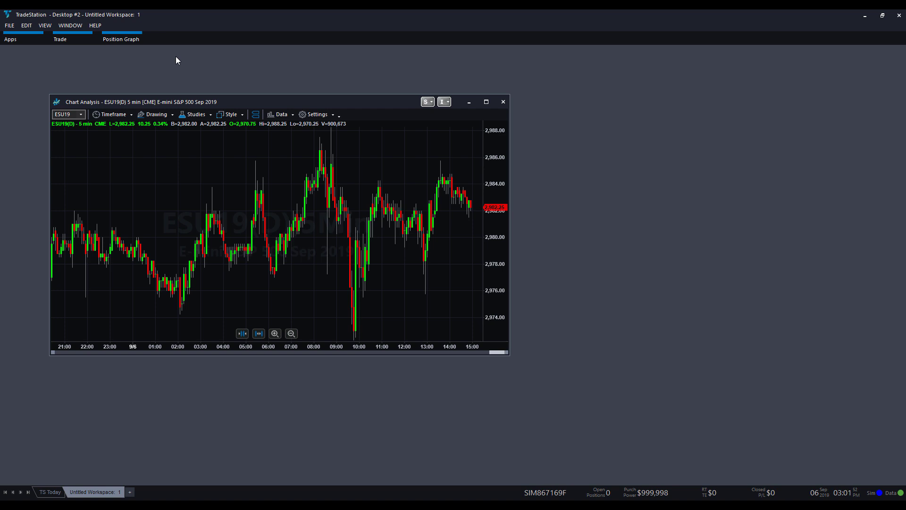
- Open and close the Data dropdown on the ESU19 5-minute chart
{"action": "left_click", "coordinate": [289, 114]}
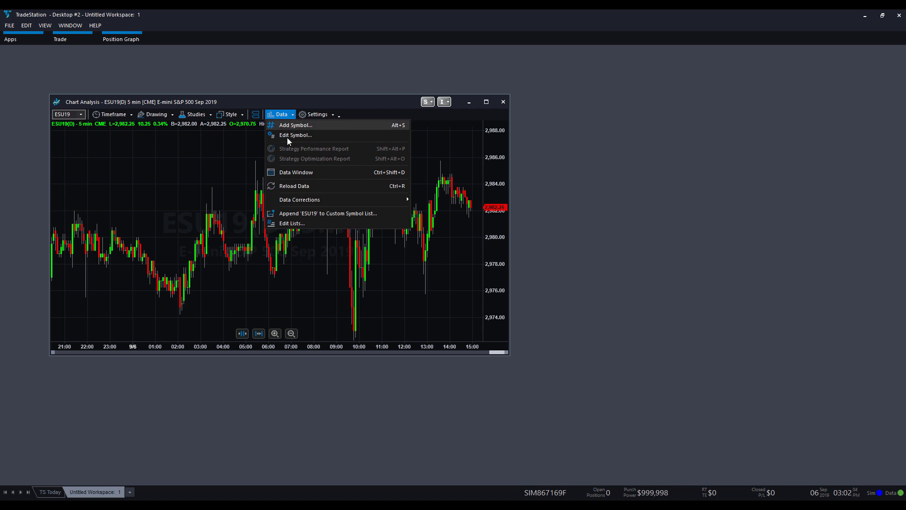
{"action": "left_click", "coordinate": [293, 125]}
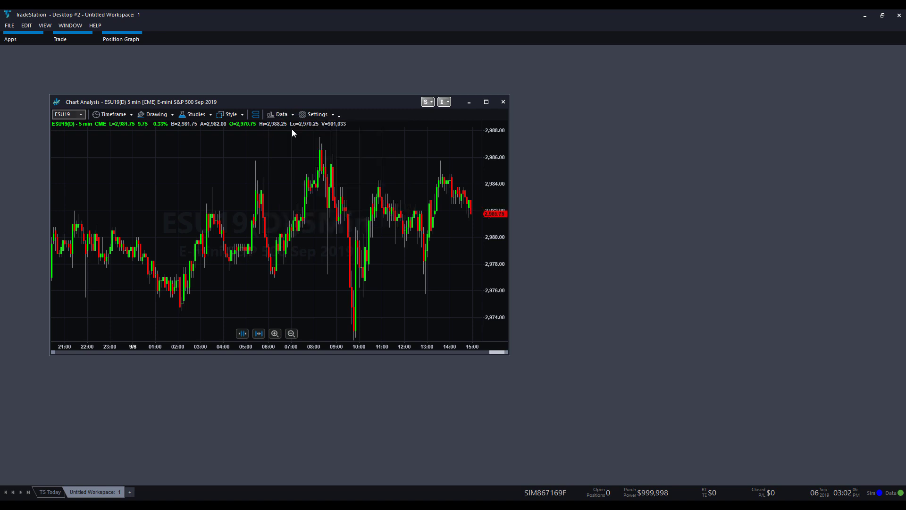
{"action": "left_click", "coordinate": [380, 236]}
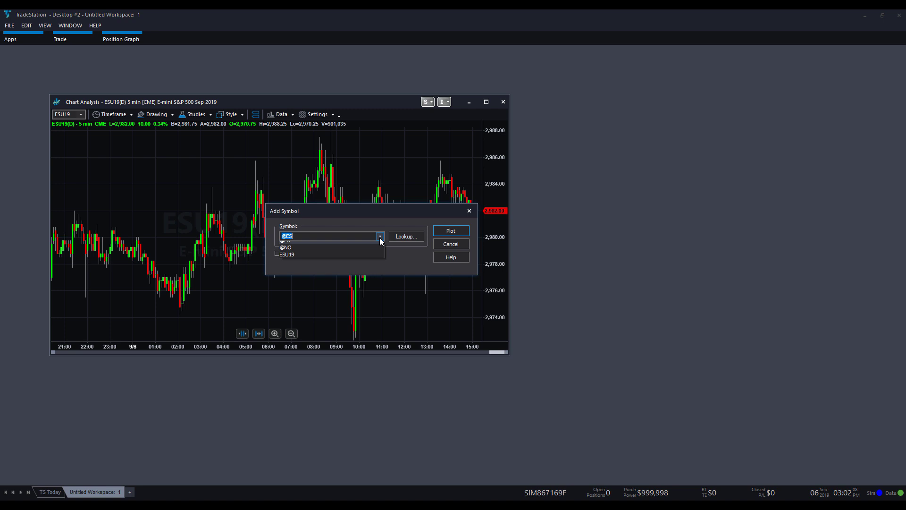
{"action": "left_click", "coordinate": [327, 233]}
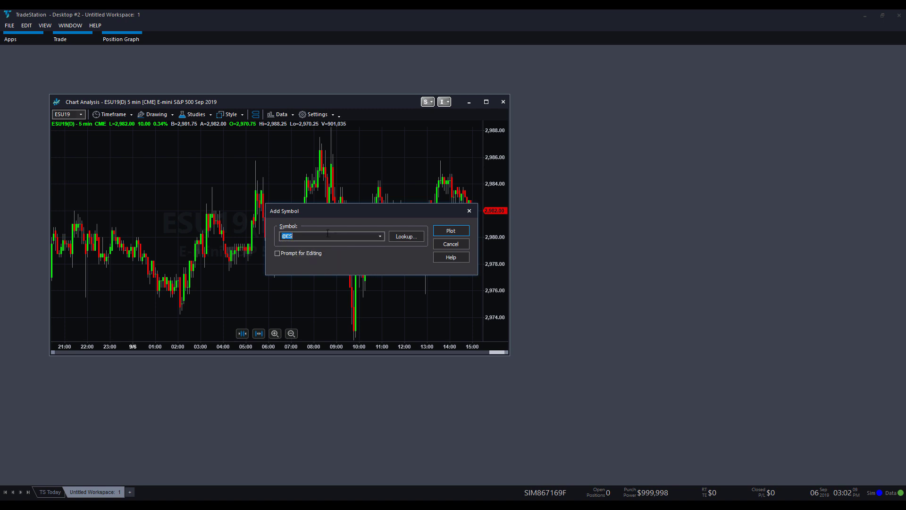
{"action": "left_click", "coordinate": [380, 237]}
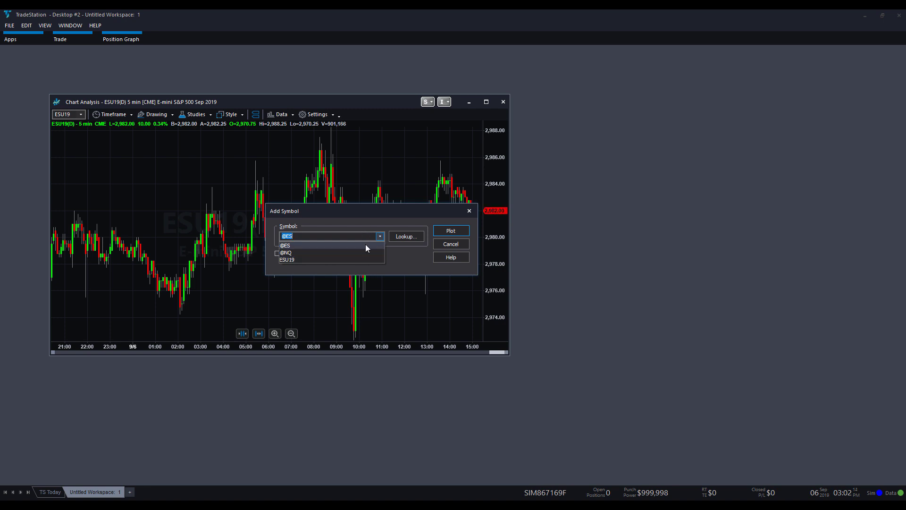
{"action": "left_click", "coordinate": [379, 237]}
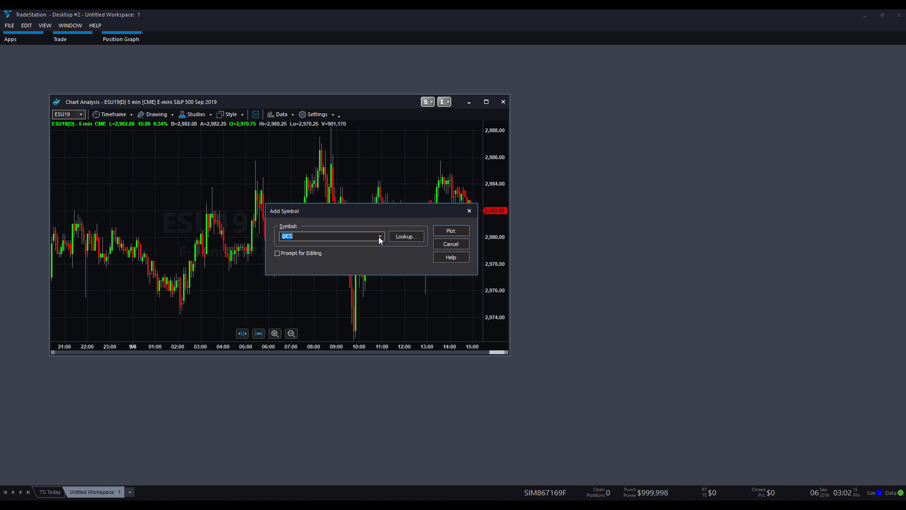
{"action": "left_click", "coordinate": [407, 236]}
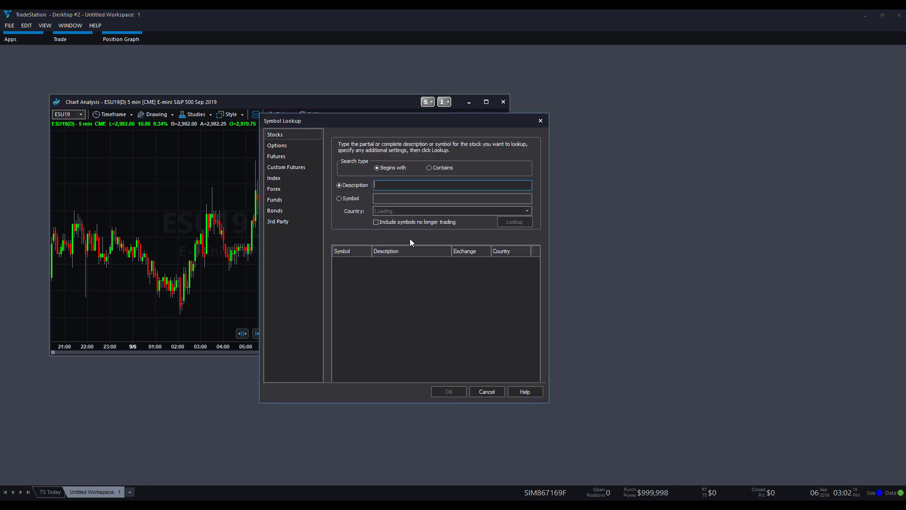
{"action": "left_click", "coordinate": [299, 156]}
{"action": "left_click", "coordinate": [340, 170]}
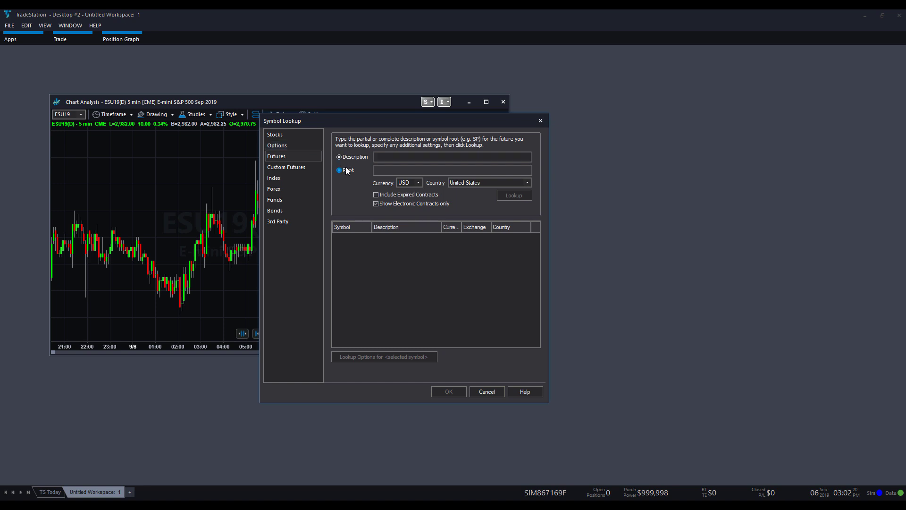
{"action": "left_click", "coordinate": [355, 154]}
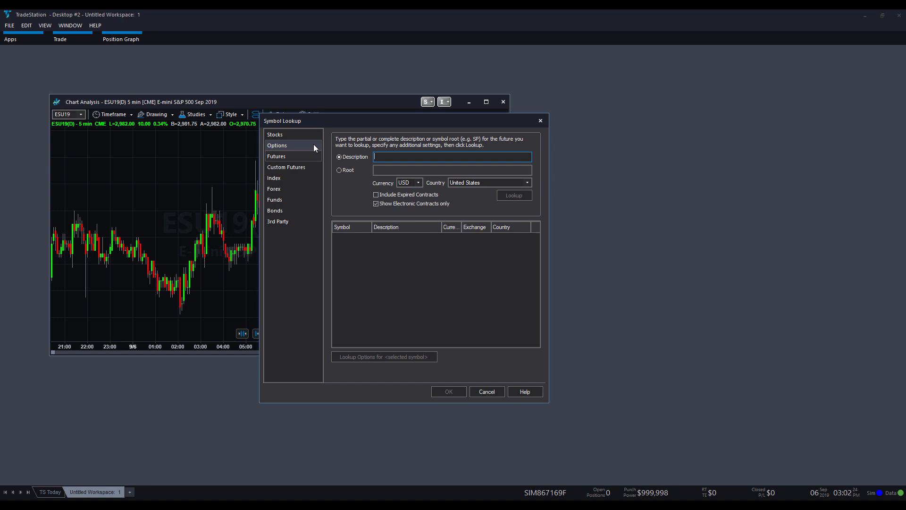
{"action": "left_click", "coordinate": [491, 395]}
- Close the add-symbol dialog, enable Chart Trading on the ESU19 chart, and move Quick Tips right
{"action": "left_click", "coordinate": [450, 244]}
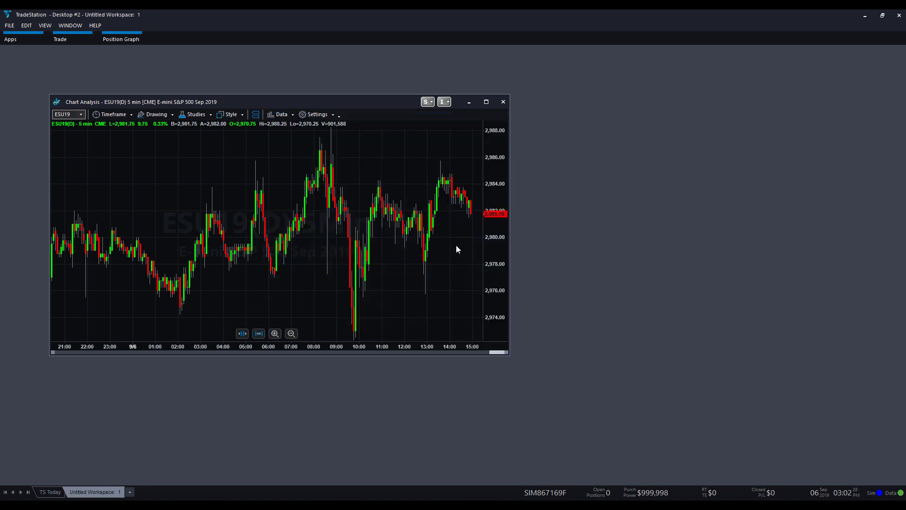
{"action": "left_click_drag", "start_coordinate": [350, 103], "coordinate": [395, 97]}
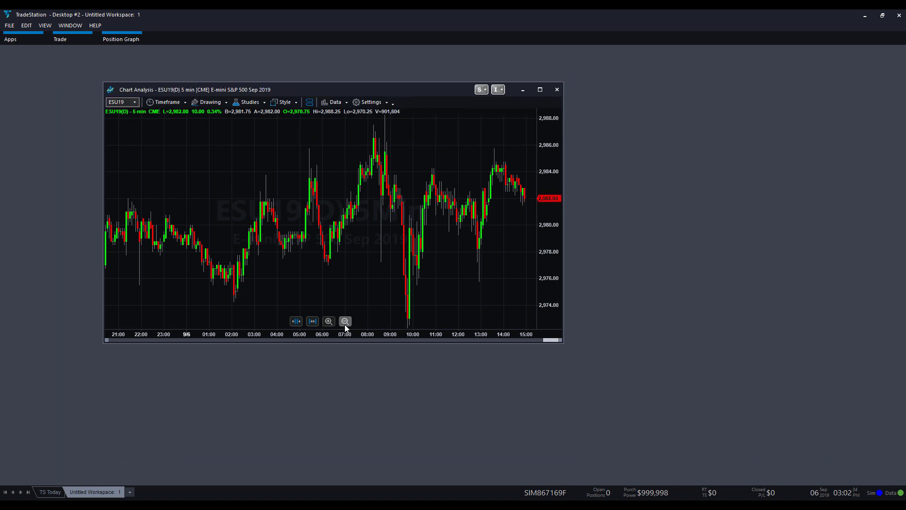
{"action": "right_click", "coordinate": [439, 255]}
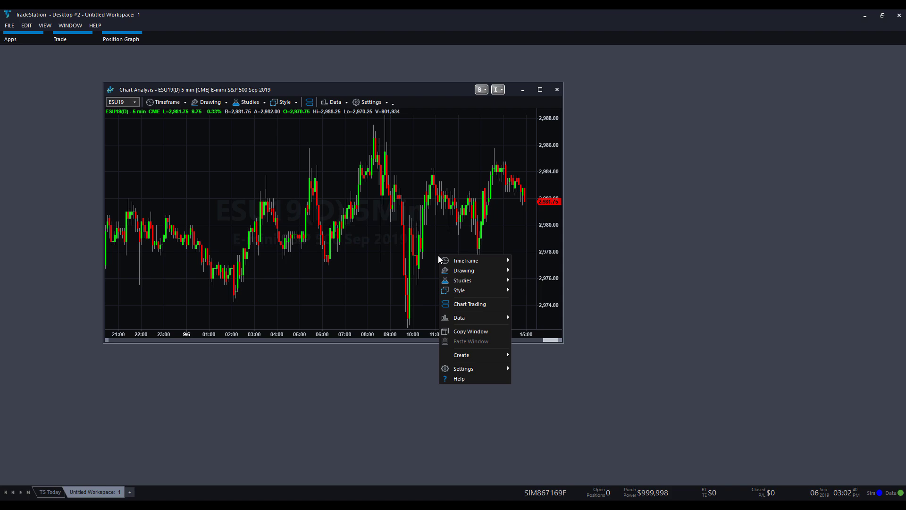
{"action": "left_click", "coordinate": [476, 308]}
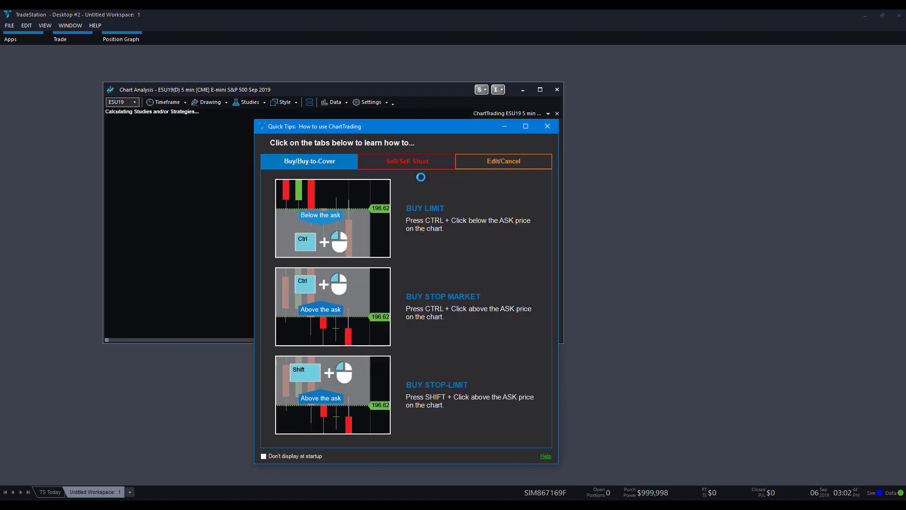
{"action": "left_click_drag", "start_coordinate": [408, 126], "coordinate": [727, 66]}
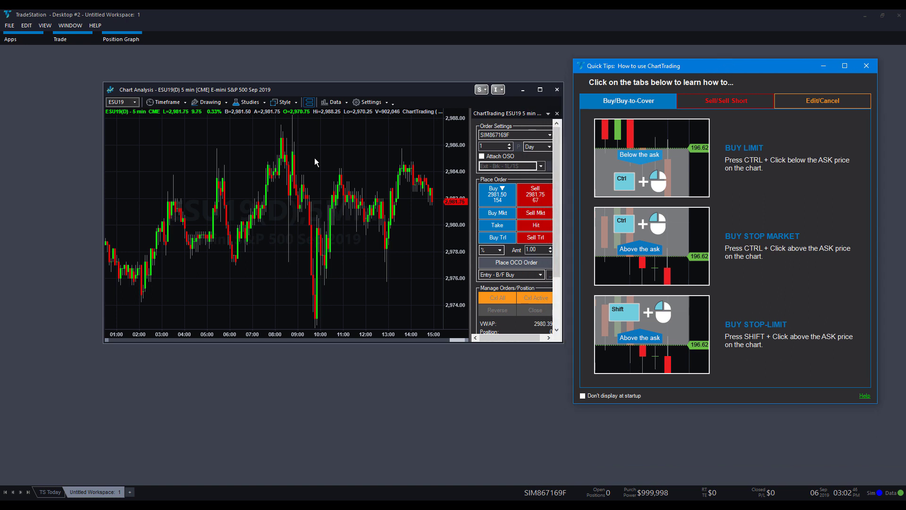
- Move the ESU19 chart window to the upper left of the workspace
{"action": "right_click", "coordinate": [223, 155]}
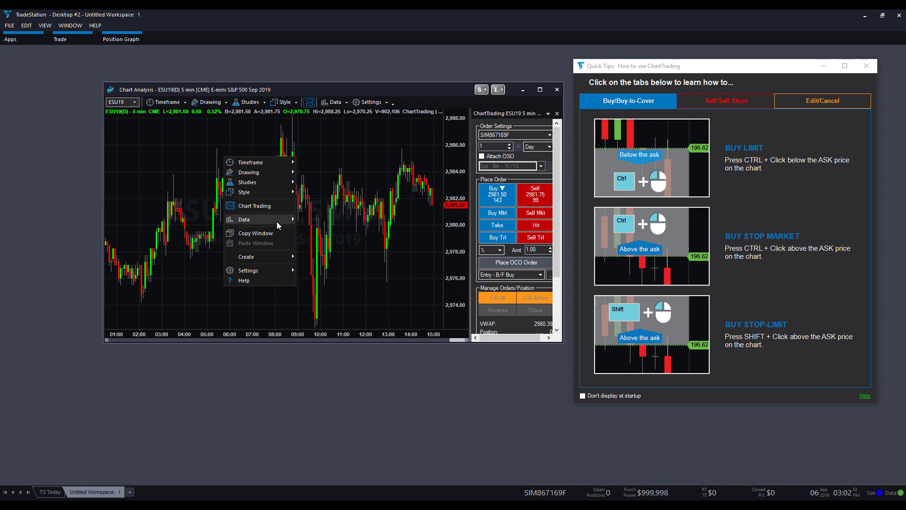
{"action": "mouse_move", "coordinate": [277, 222]}
{"action": "left_click_drag", "start_coordinate": [348, 92], "coordinate": [256, 66]}
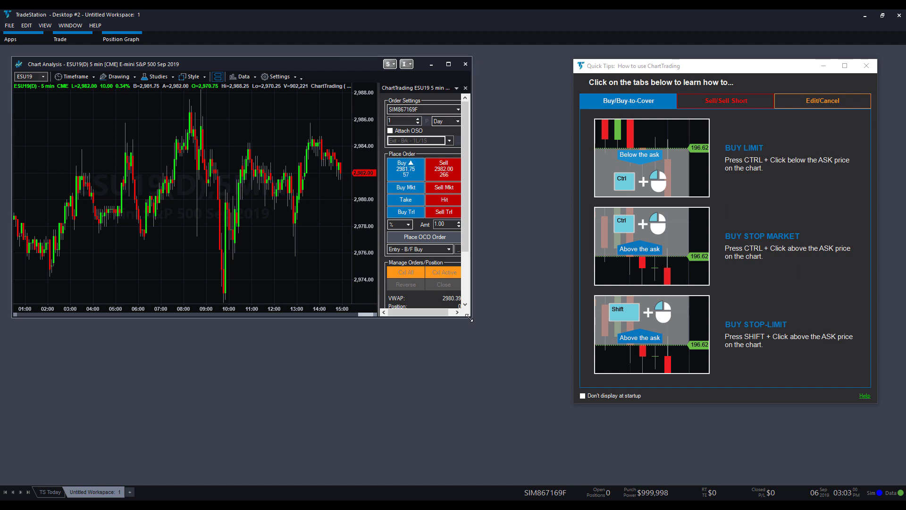
- Enlarge the ESU19 chart window down and to the right so the order panel shows
{"action": "left_click_drag", "start_coordinate": [472, 318], "coordinate": [561, 434]}
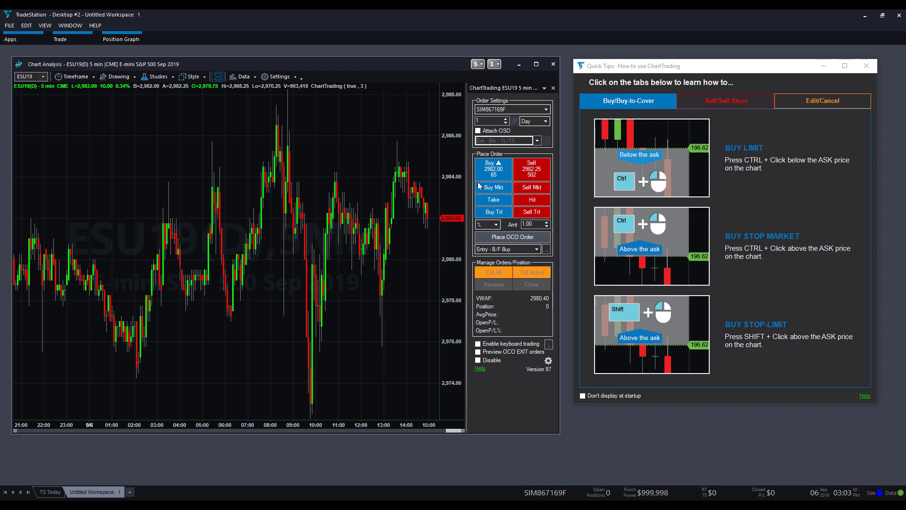
- Select the simulated trading account in the ChartTrading panel
{"action": "left_click", "coordinate": [499, 108]}
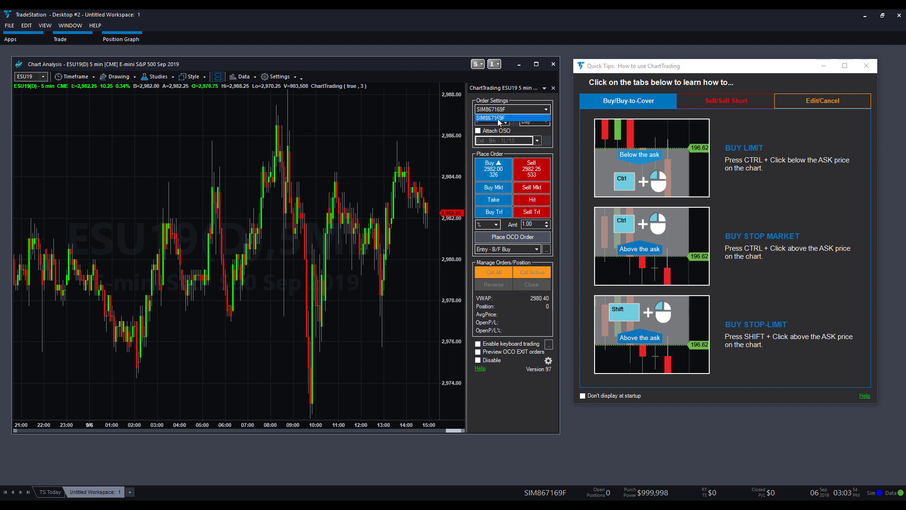
{"action": "left_click", "coordinate": [508, 117]}
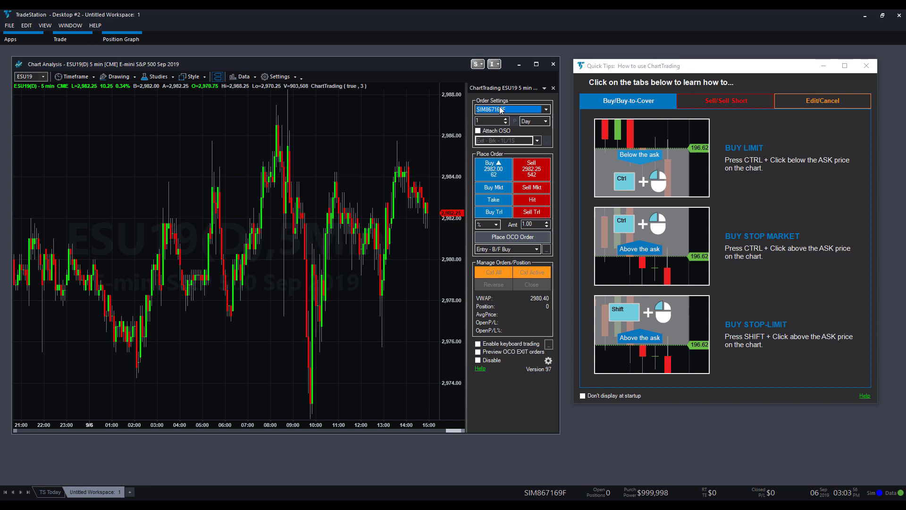
{"action": "left_click", "coordinate": [501, 109]}
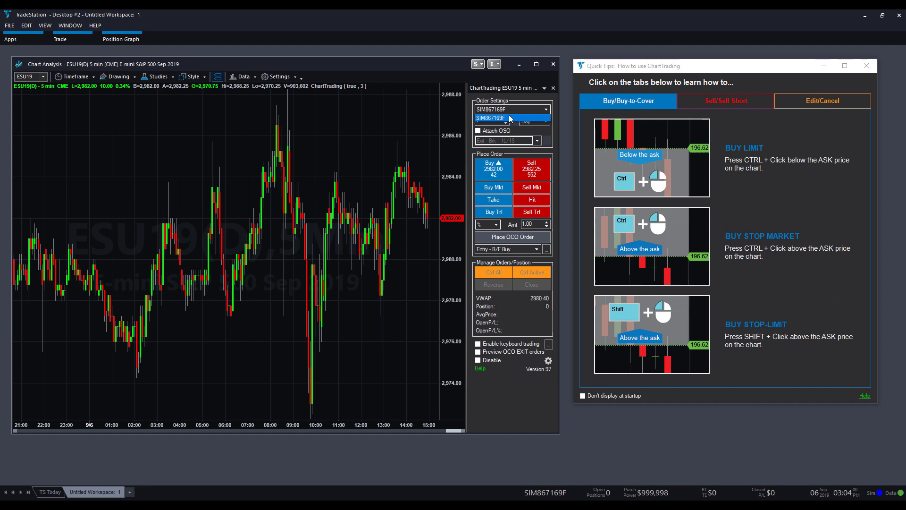
{"action": "left_click", "coordinate": [526, 117]}
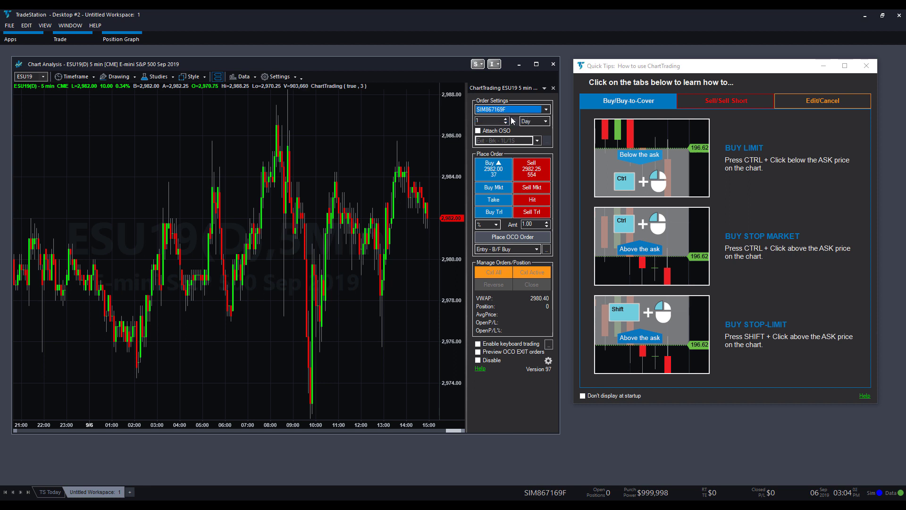
- Keep Day duration and enable Attach OSO with the Ext - Bkt - 1L/1S exit bracket template
{"action": "left_click", "coordinate": [499, 118]}
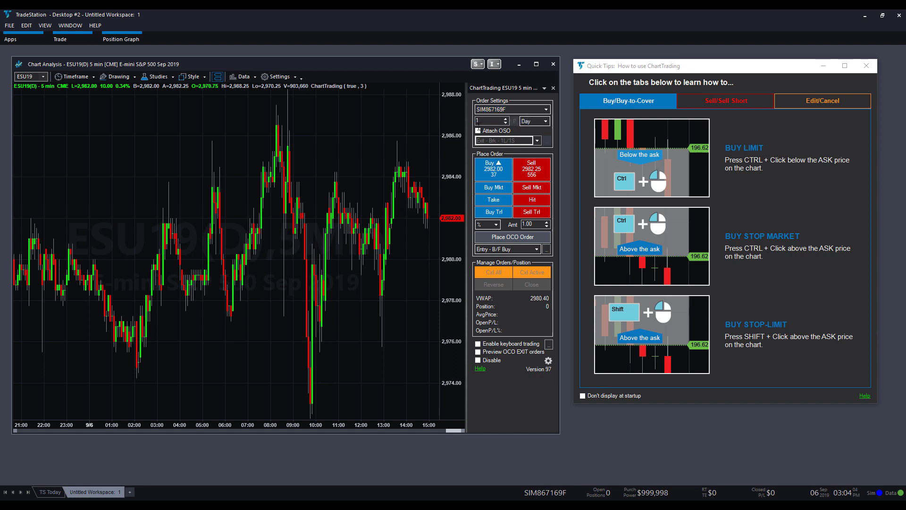
{"action": "left_click", "coordinate": [538, 122]}
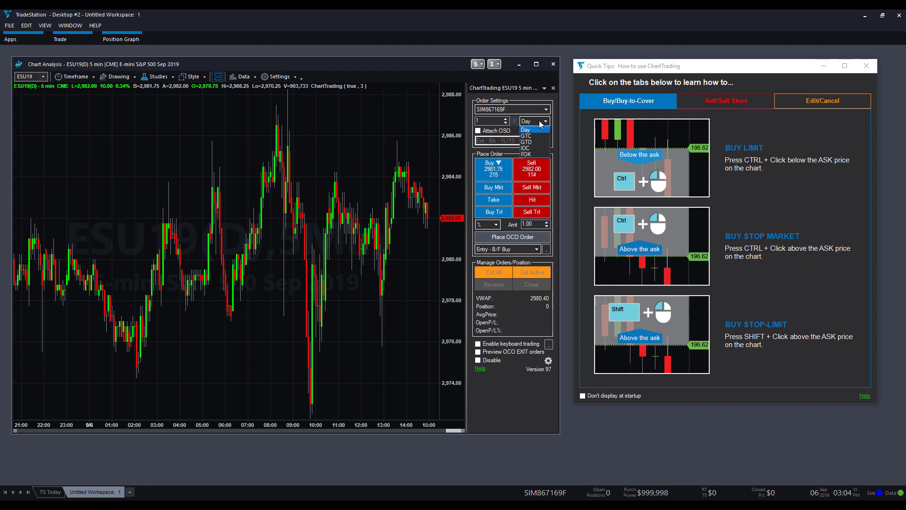
{"action": "key", "text": "Down"}
{"action": "key", "text": "Down"}
{"action": "key", "text": "Down"}
{"action": "key", "text": "Down"}
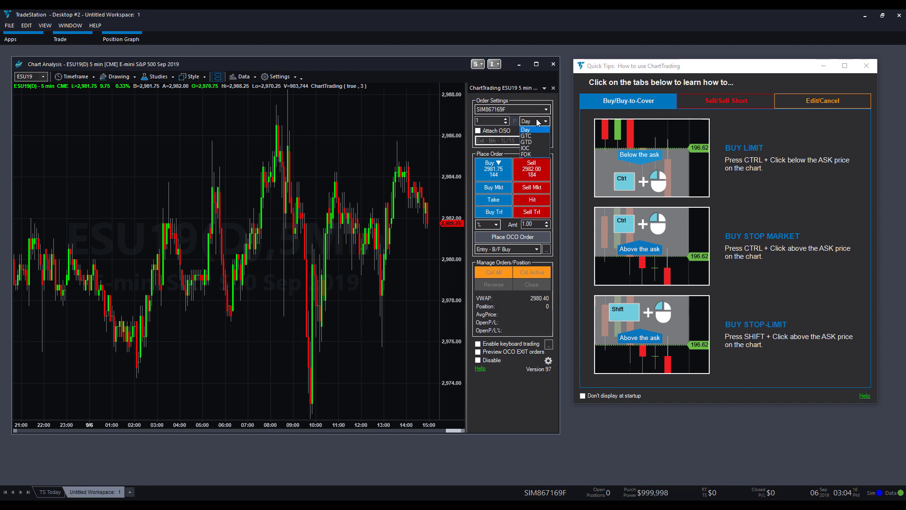
{"action": "left_click", "coordinate": [537, 129]}
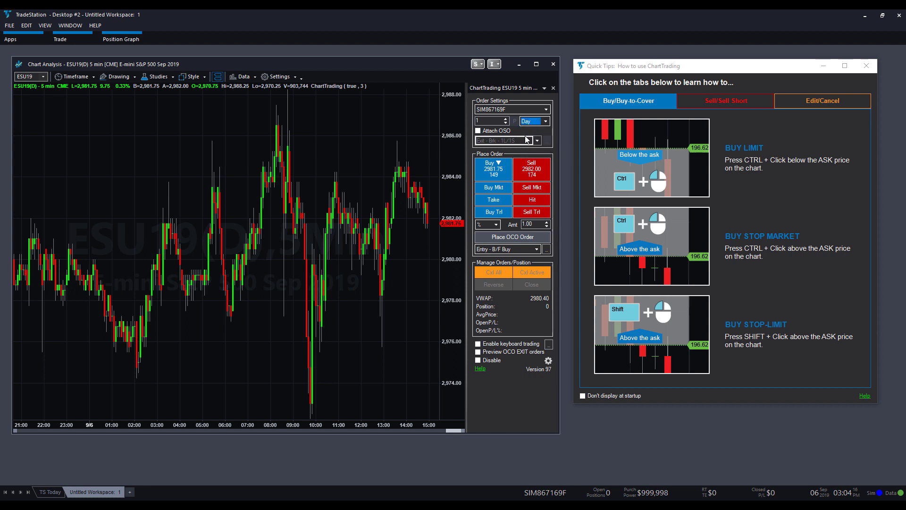
{"action": "left_click", "coordinate": [500, 132]}
{"action": "left_click", "coordinate": [537, 142]}
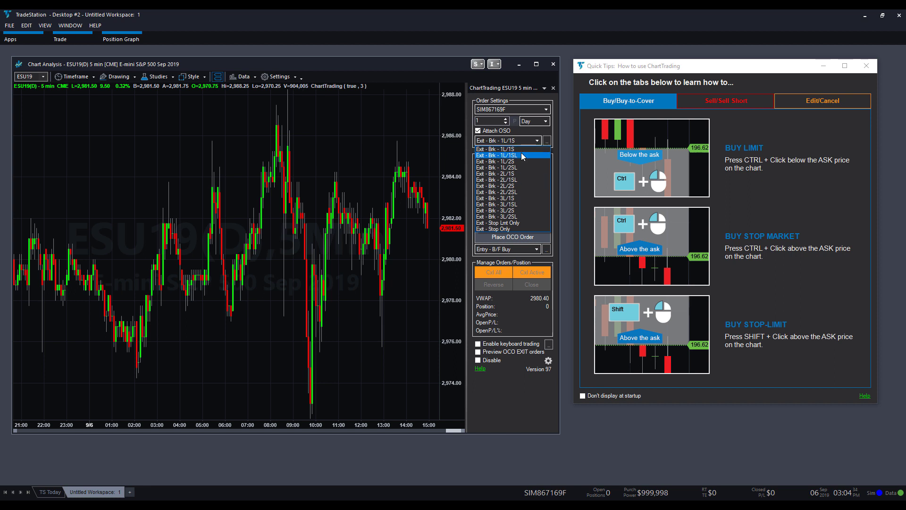
{"action": "left_click", "coordinate": [548, 143]}
{"action": "left_click", "coordinate": [547, 141]}
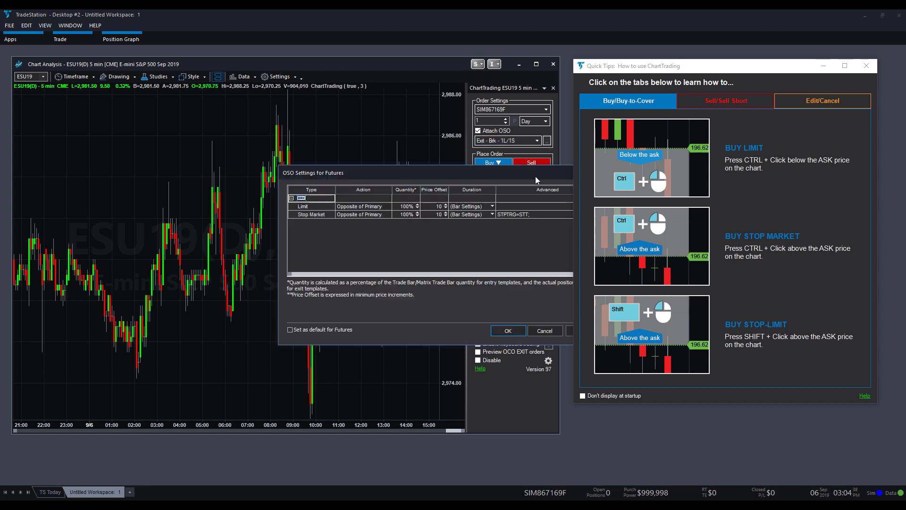
{"action": "left_click_drag", "start_coordinate": [428, 177], "coordinate": [378, 187]}
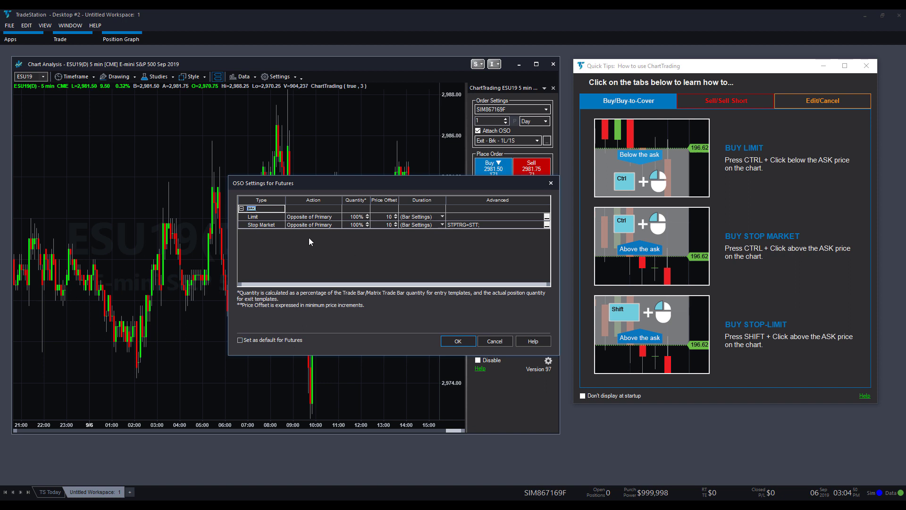
{"action": "left_click_drag", "start_coordinate": [350, 191], "coordinate": [341, 202]}
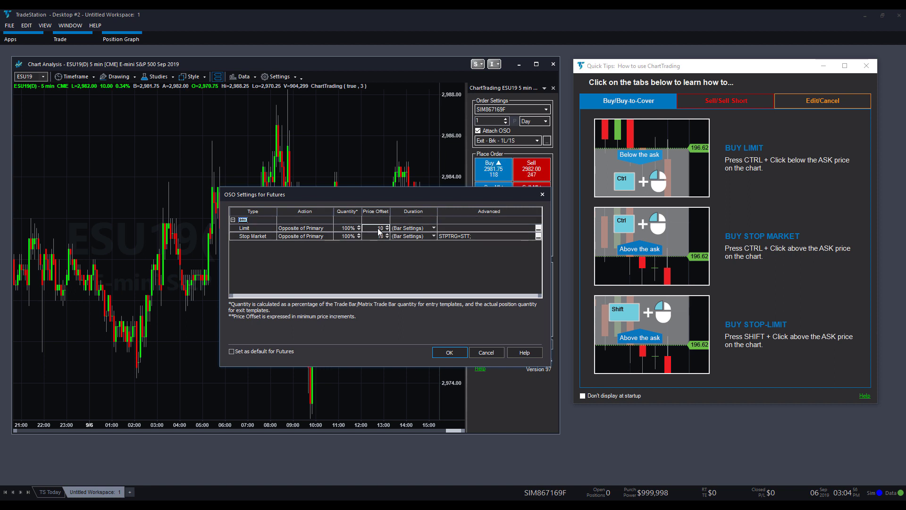
{"action": "left_click", "coordinate": [433, 228]}
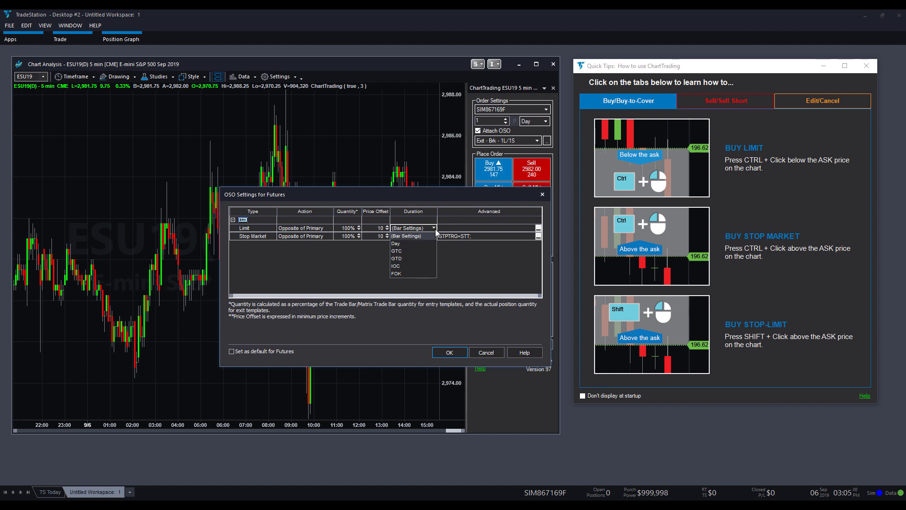
{"action": "left_click", "coordinate": [435, 231]}
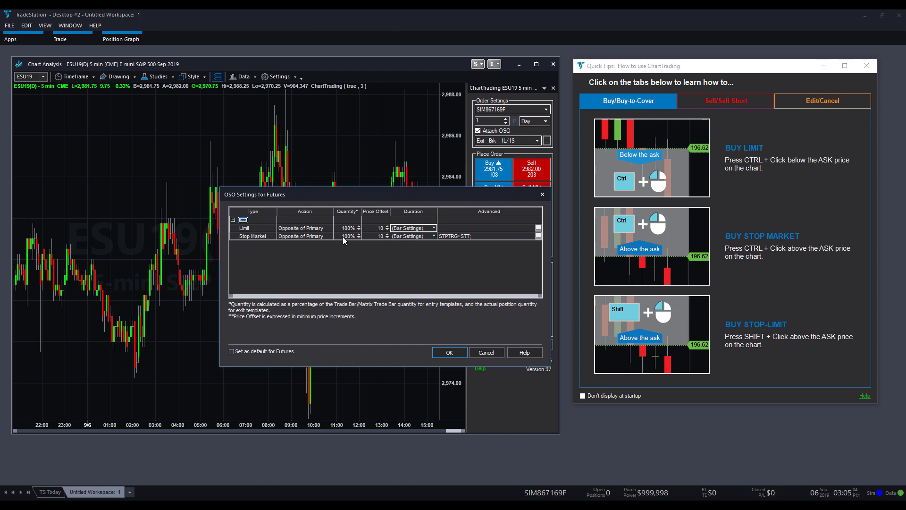
{"action": "left_click", "coordinate": [488, 352]}
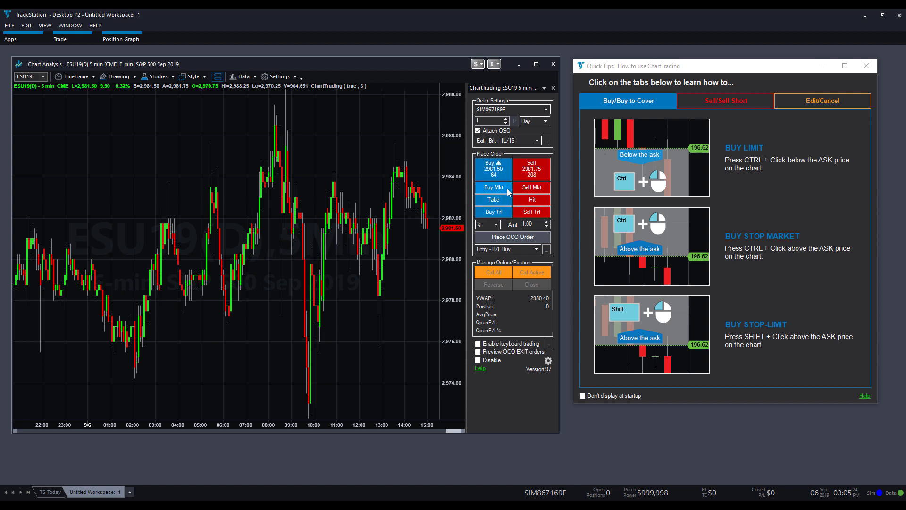
- Turn off Attach OSO and review the OCO entry templates, keeping Entry - B/F Buy
{"action": "left_click", "coordinate": [497, 132]}
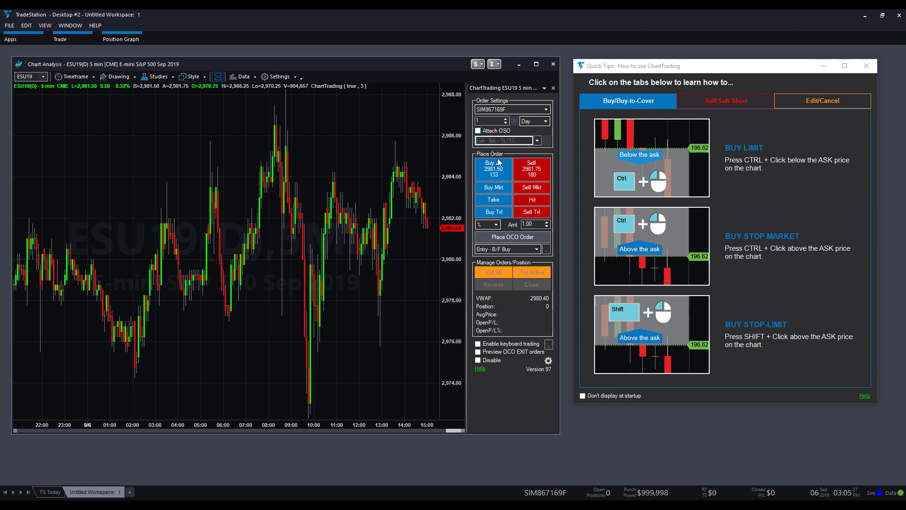
{"action": "left_click", "coordinate": [515, 249]}
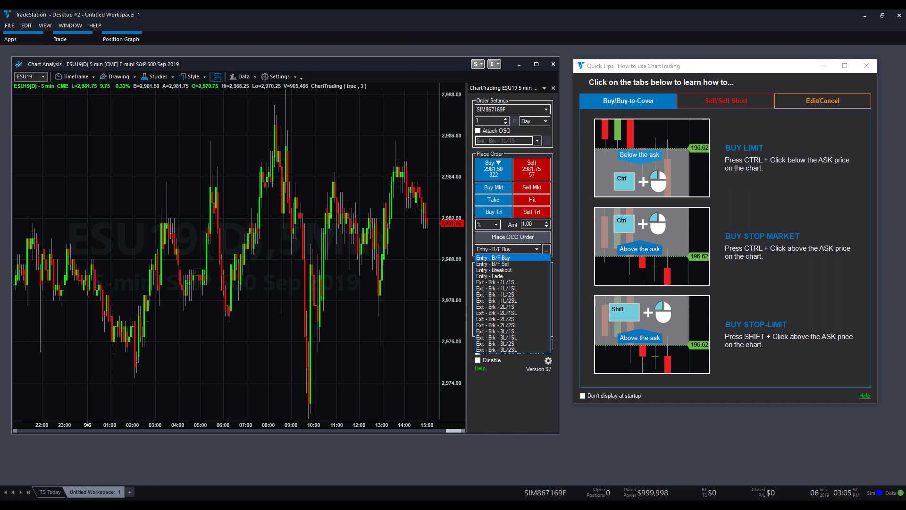
{"action": "left_click", "coordinate": [548, 249]}
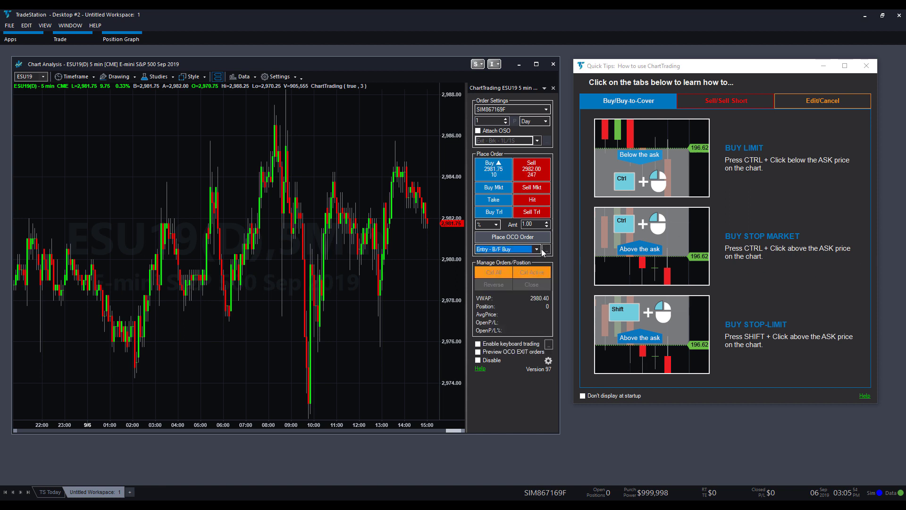
{"action": "left_click", "coordinate": [548, 249]}
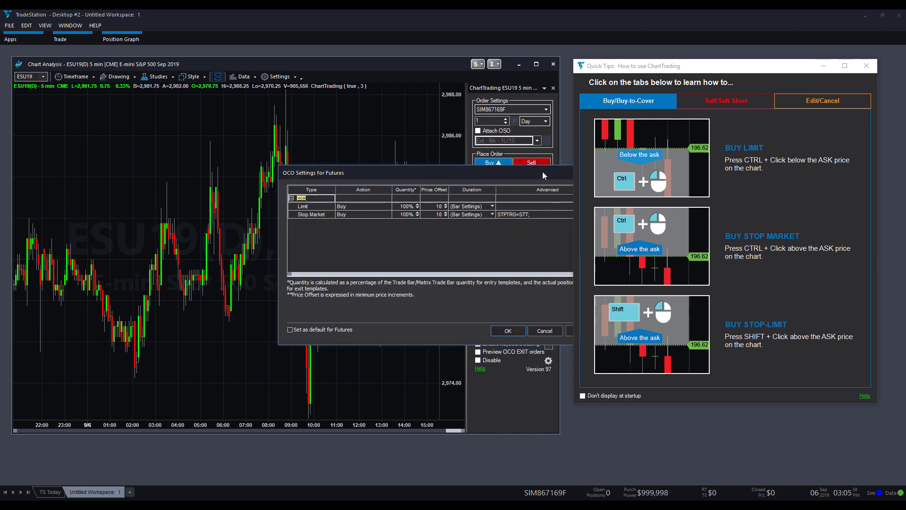
{"action": "left_click_drag", "start_coordinate": [543, 173], "coordinate": [500, 178]}
{"action": "left_click", "coordinate": [526, 181]}
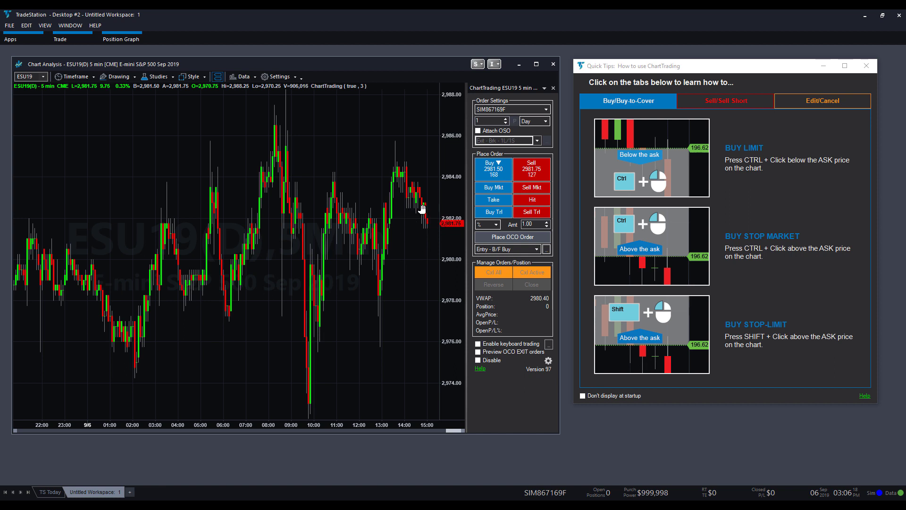
- Nudge the Quick Tips window down beside the chart and make the chart active again
{"action": "left_click_drag", "start_coordinate": [734, 70], "coordinate": [753, 74]}
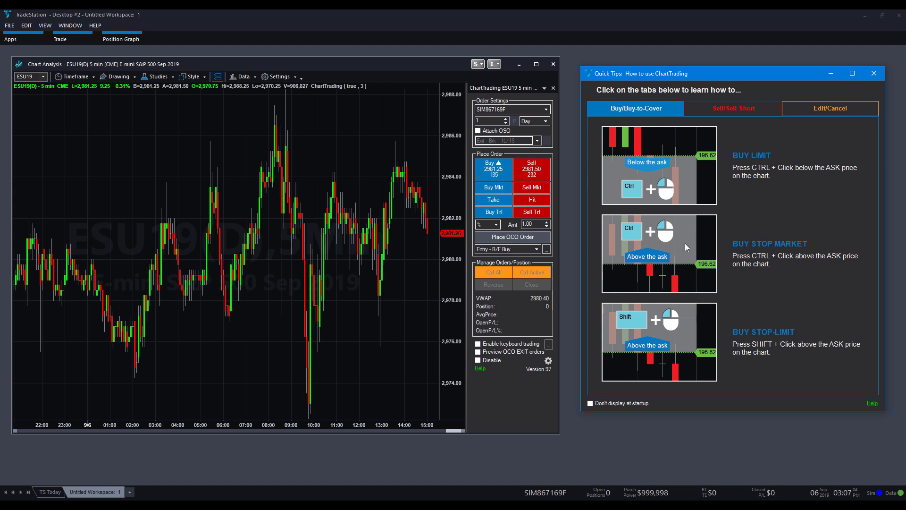
{"action": "left_click", "coordinate": [748, 252]}
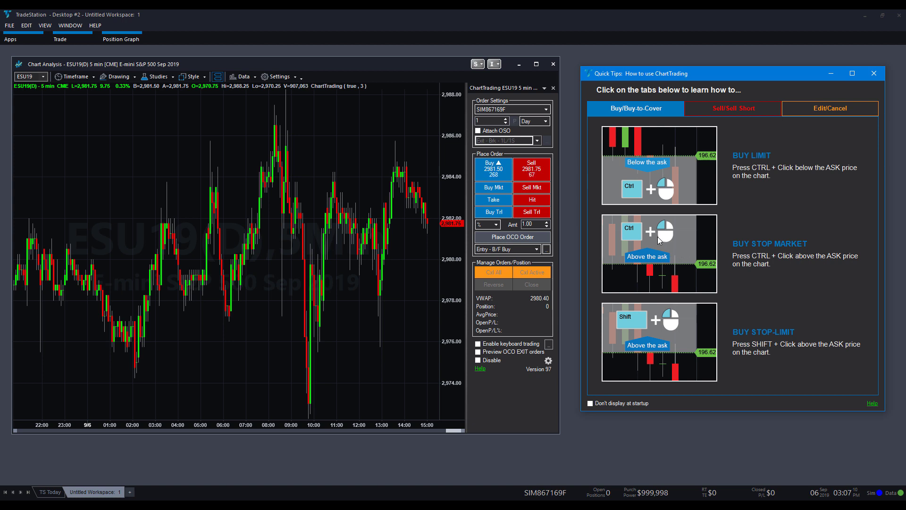
{"action": "left_click", "coordinate": [435, 196]}
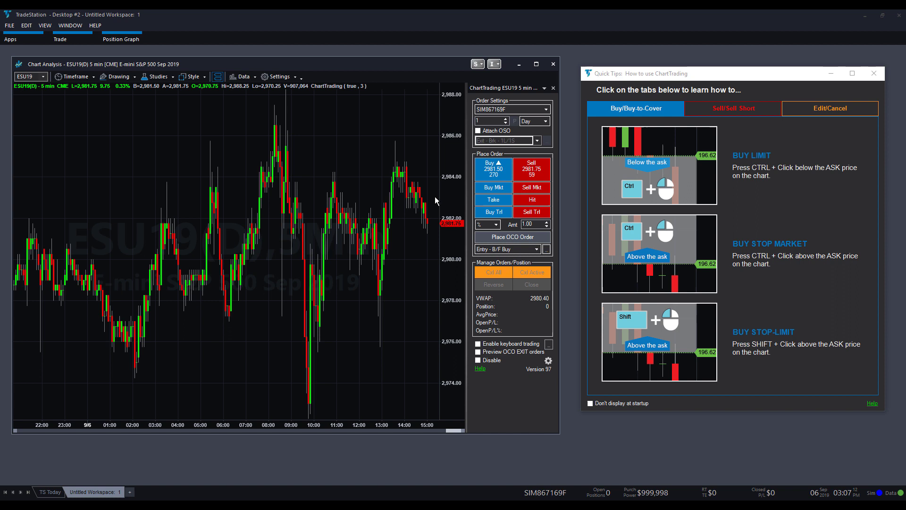
{"action": "left_click", "coordinate": [435, 196], "text": "ctrl"}
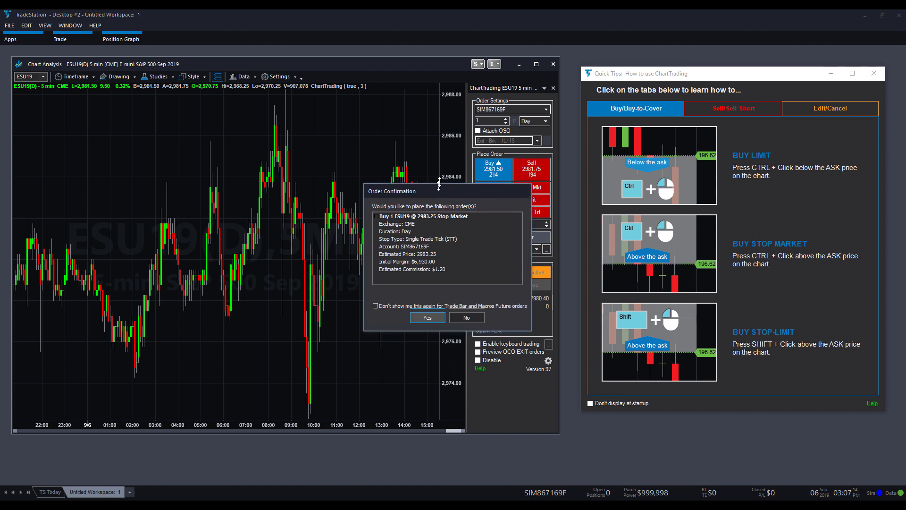
{"action": "left_click_drag", "start_coordinate": [412, 195], "coordinate": [171, 190]}
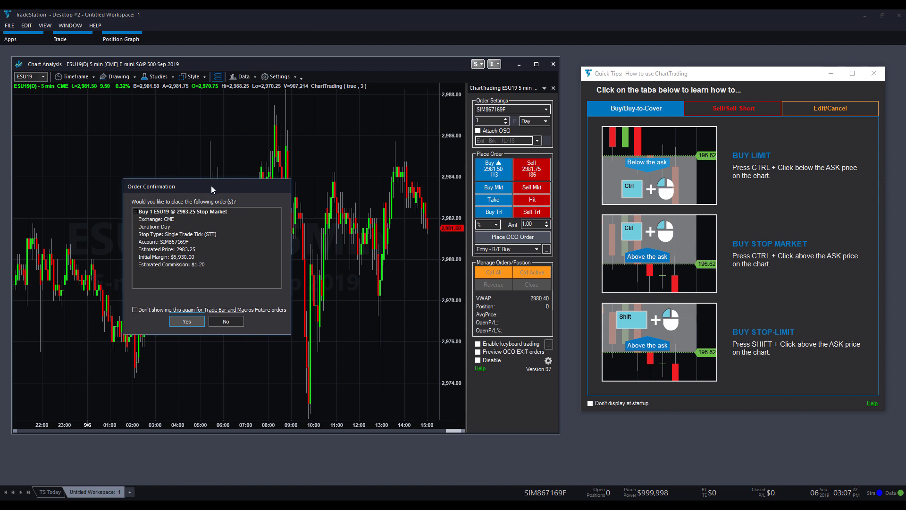
{"action": "left_click_drag", "start_coordinate": [212, 189], "coordinate": [314, 178]}
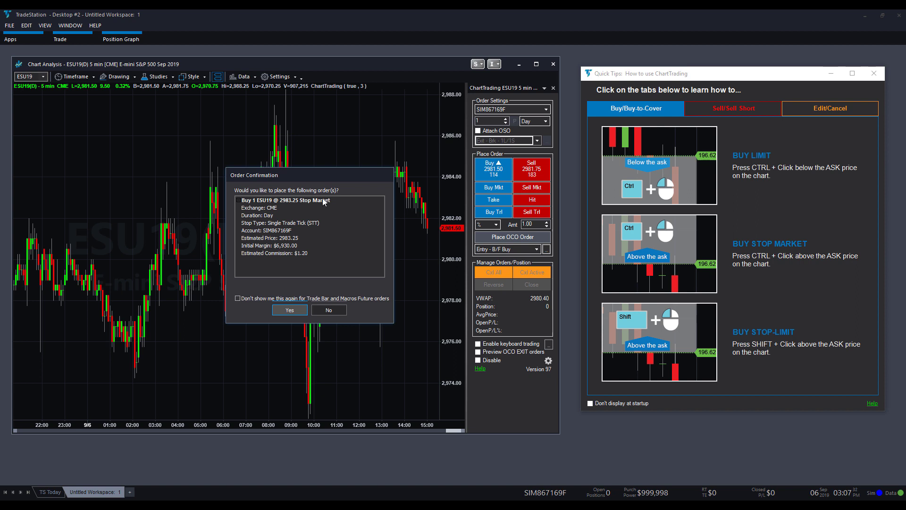
{"action": "left_click", "coordinate": [332, 313]}
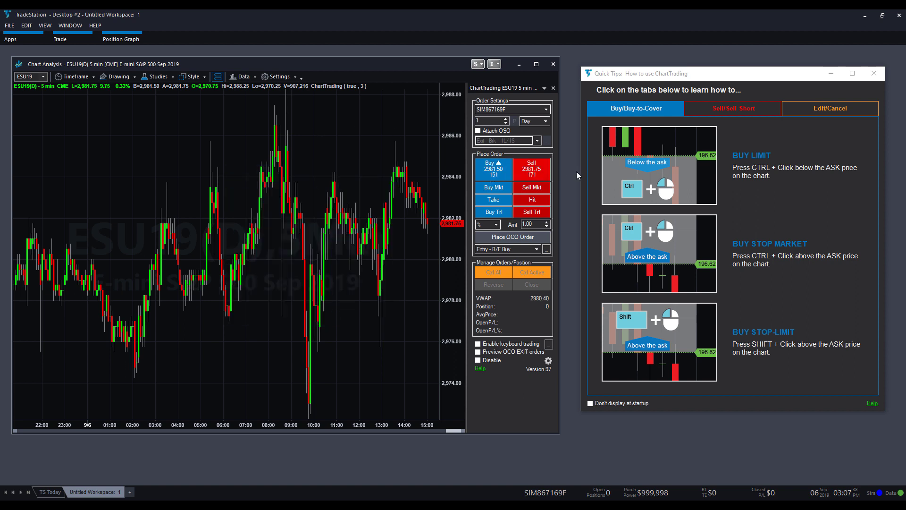
- Place and confirm a 1-contract ESU19 buy limit order at 2980.75, dismissing the data warning
{"action": "left_click", "coordinate": [672, 163]}
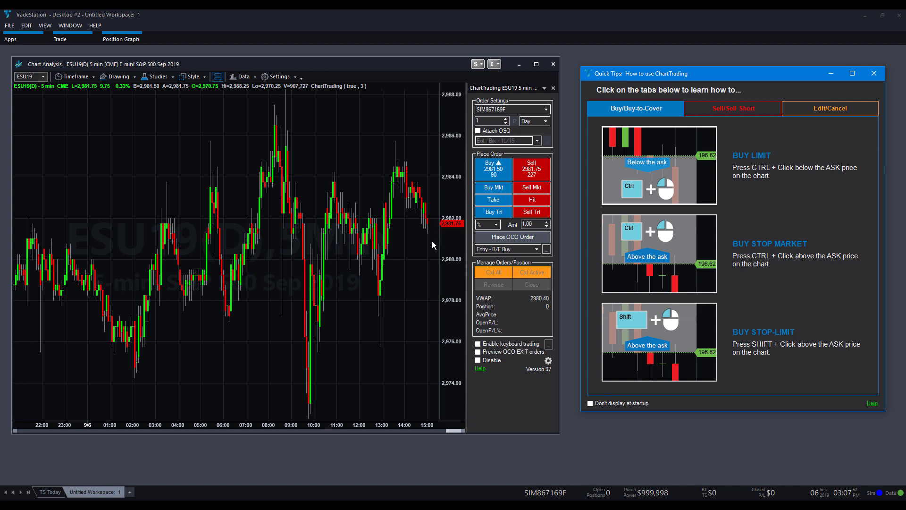
{"action": "left_click", "coordinate": [432, 243], "text": "ctrl"}
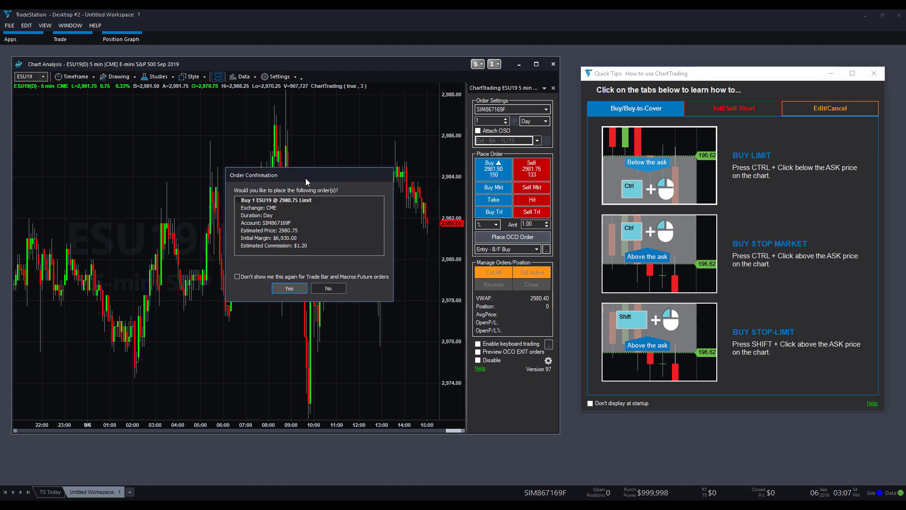
{"action": "mouse_move", "coordinate": [306, 182]}
{"action": "left_mouse_down"}
{"action": "mouse_move", "coordinate": [313, 181]}
{"action": "mouse_move", "coordinate": [292, 184]}
{"action": "left_mouse_up"}
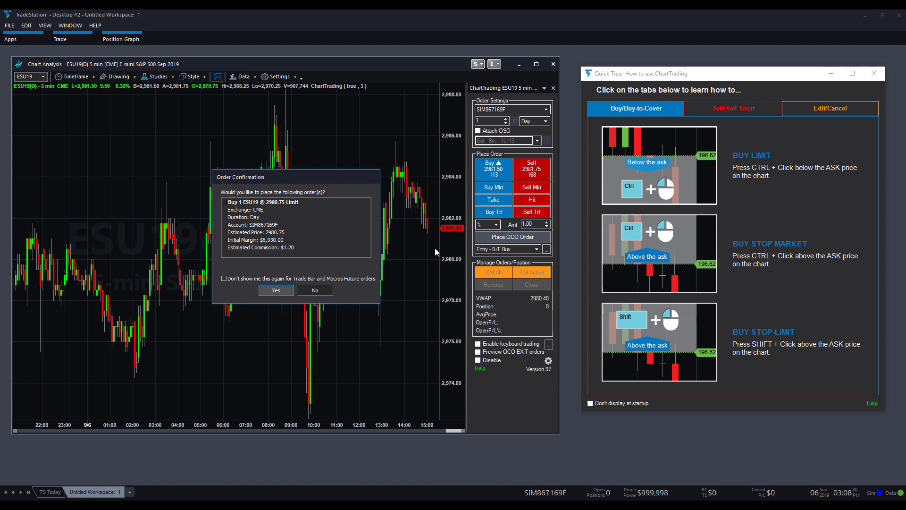
{"action": "left_click", "coordinate": [280, 292]}
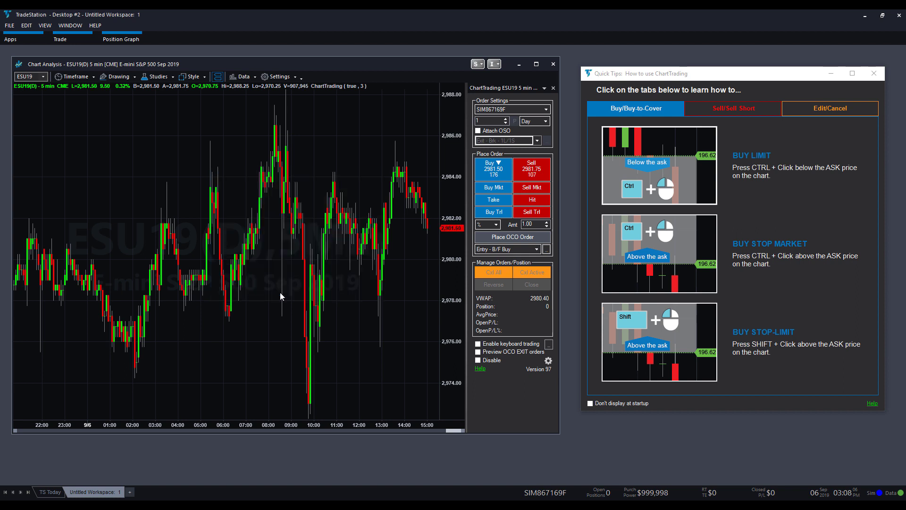
{"action": "left_click", "coordinate": [465, 285]}
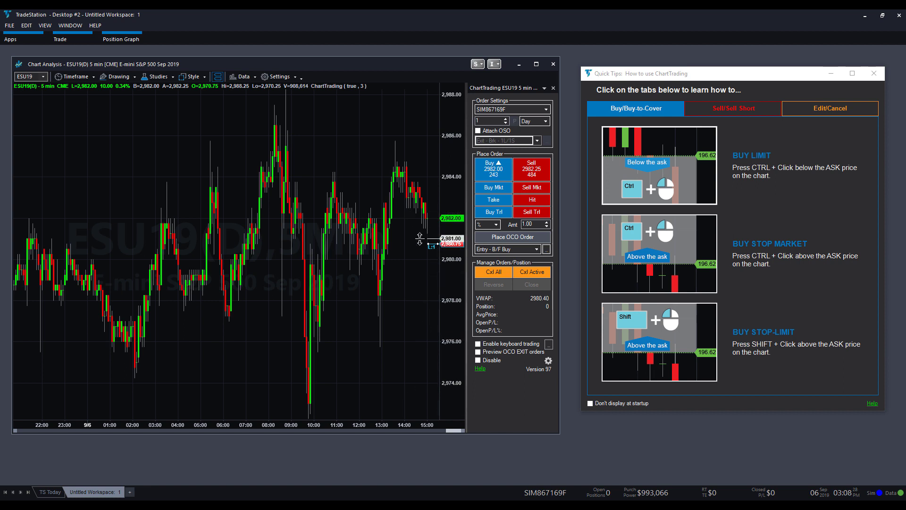
- Raise the buy limit order line to 2,981.00 and approve the order replacement
{"action": "left_click_drag", "start_coordinate": [439, 244], "coordinate": [439, 239]}
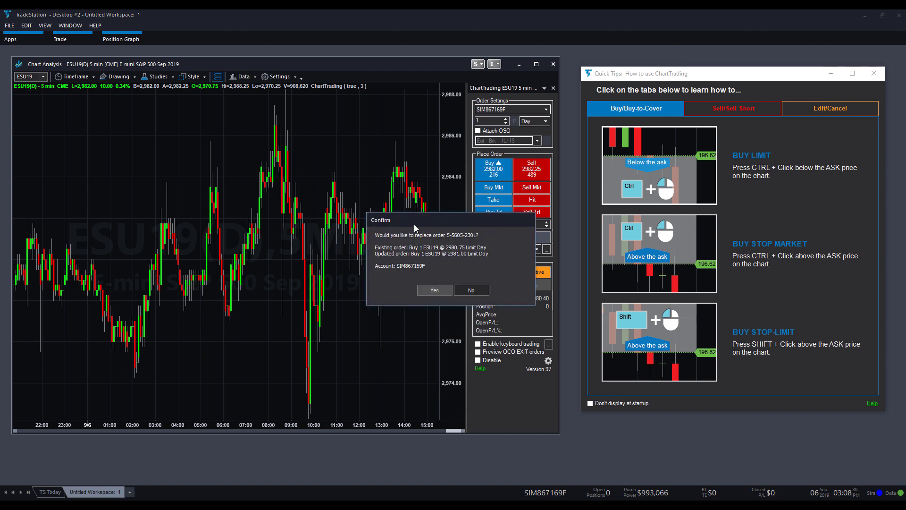
{"action": "left_click", "coordinate": [434, 290]}
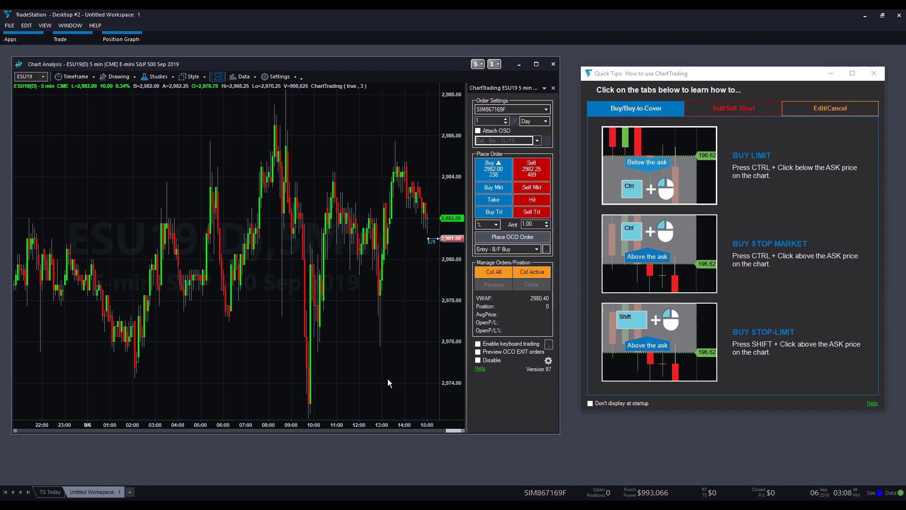
- Cancel the 2,981.00 buy limit order from its Edit Order window and confirm the cancellation
{"action": "right_click", "coordinate": [451, 242]}
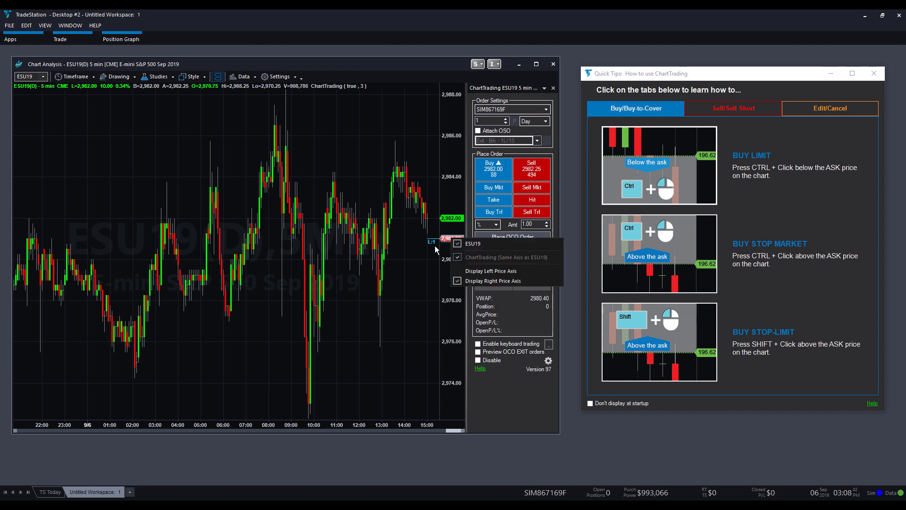
{"action": "left_click", "coordinate": [440, 242]}
{"action": "left_click", "coordinate": [440, 243]}
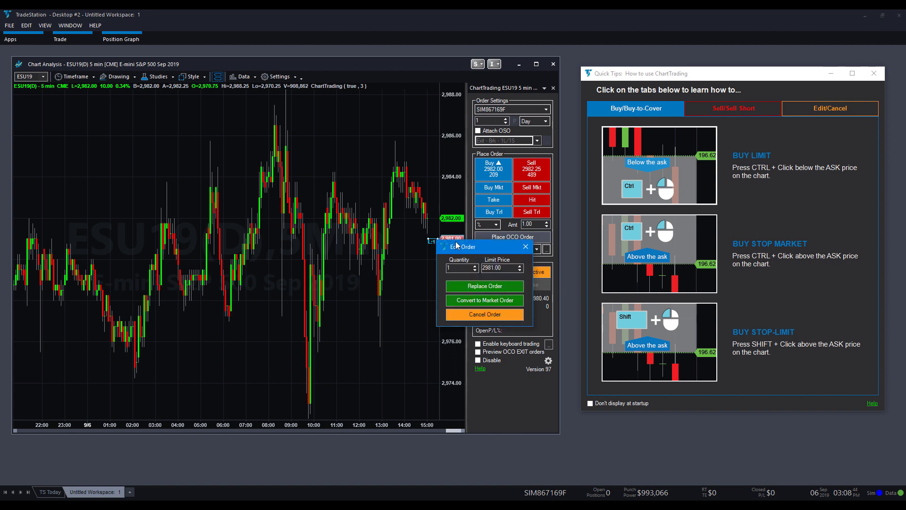
{"action": "mouse_move", "coordinate": [465, 246]}
{"action": "left_mouse_down"}
{"action": "mouse_move", "coordinate": [470, 255]}
{"action": "mouse_move", "coordinate": [412, 269]}
{"action": "left_mouse_up"}
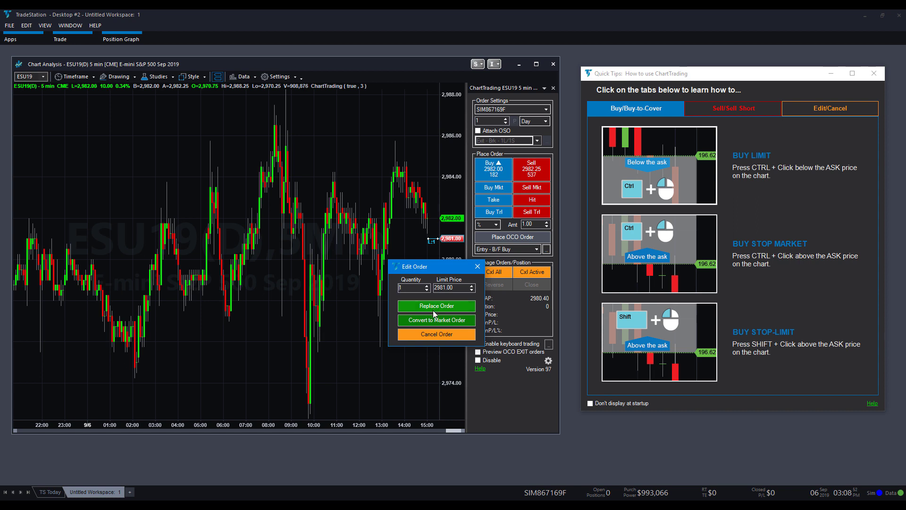
{"action": "double_click", "coordinate": [425, 288]}
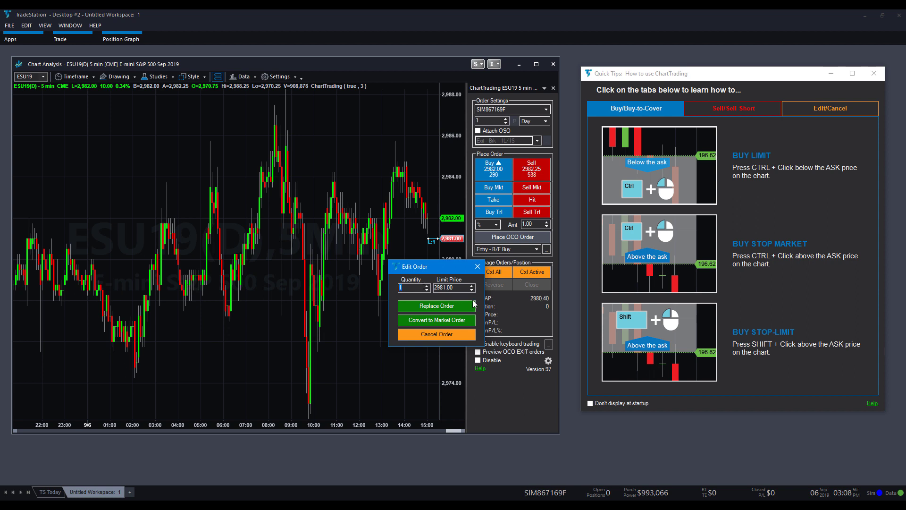
{"action": "left_click", "coordinate": [434, 338]}
{"action": "left_click", "coordinate": [432, 284]}
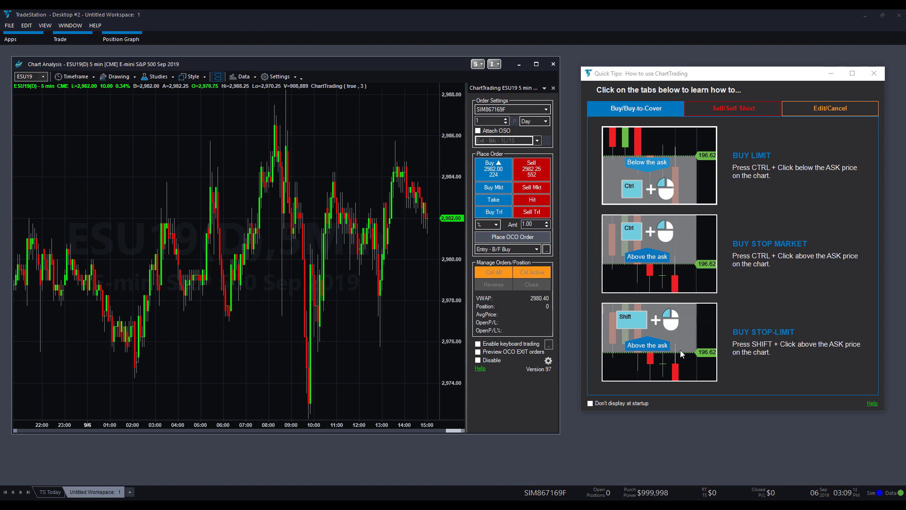
- Show the Sell/Sell Short Quick Tips, then Alt+click above the bid for a 1-contract sell limit at 2982.50
{"action": "left_click", "coordinate": [729, 105]}
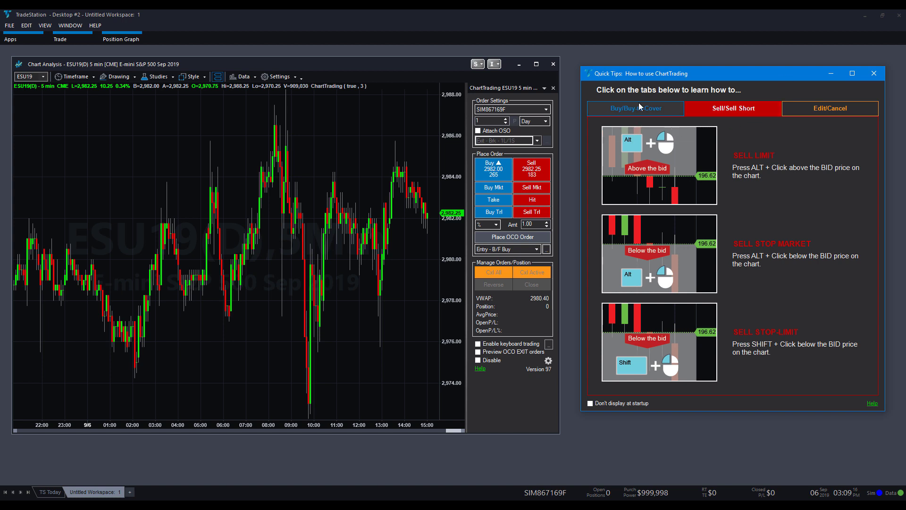
{"action": "left_click", "coordinate": [619, 107]}
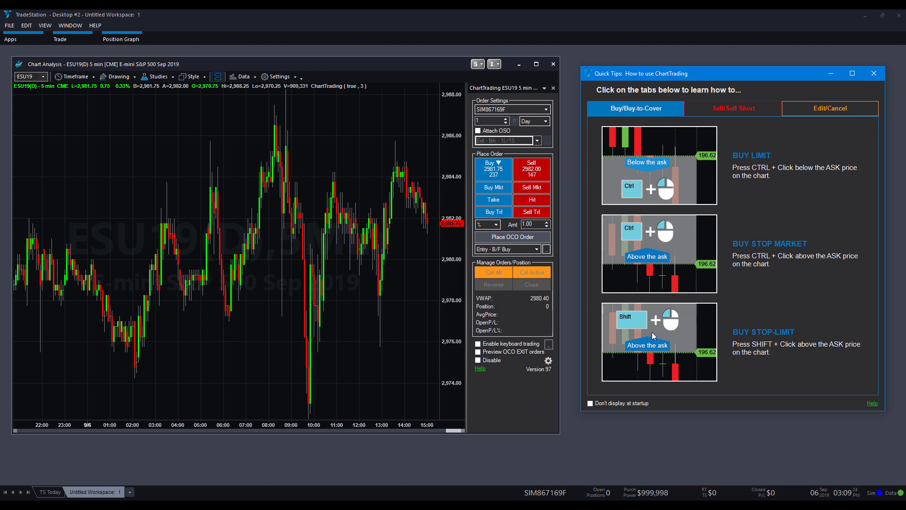
{"action": "left_click", "coordinate": [730, 108]}
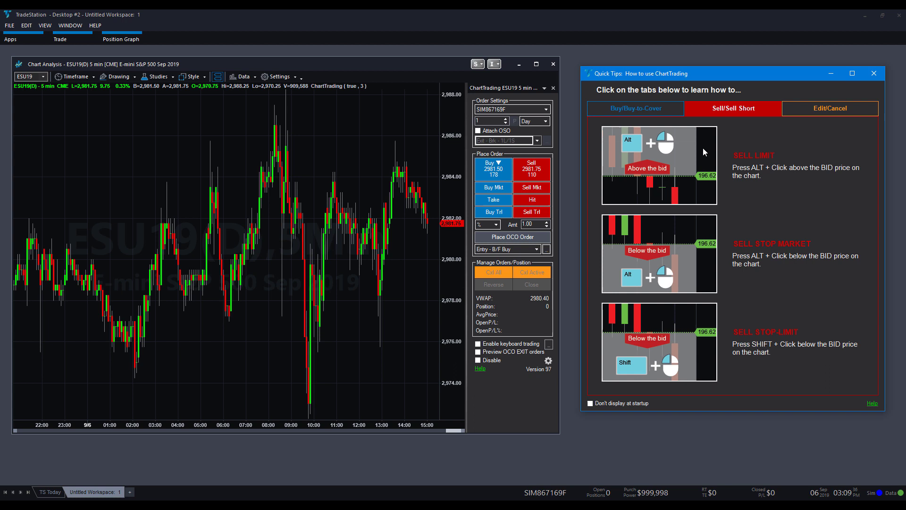
{"action": "left_click", "coordinate": [434, 208], "text": "alt"}
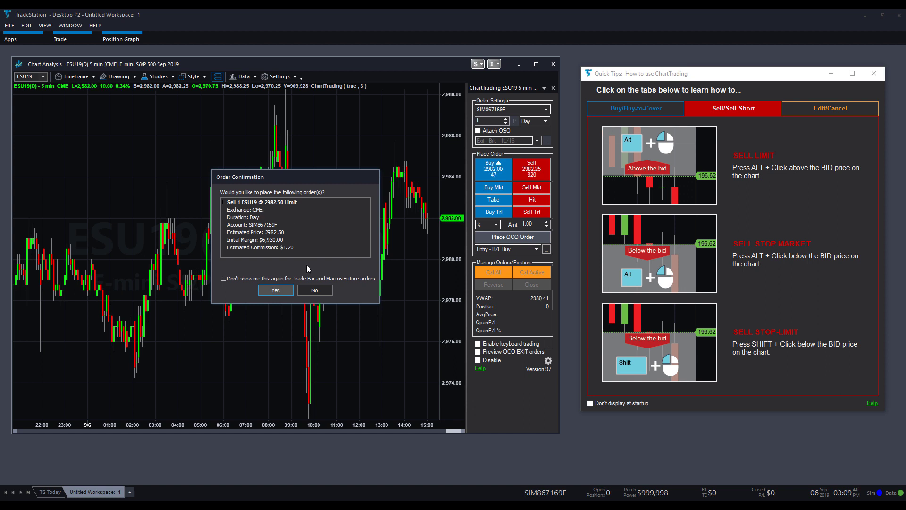
- Decline the sell limit order, then start and decline a sell stop market order below the bid
{"action": "left_click", "coordinate": [315, 290]}
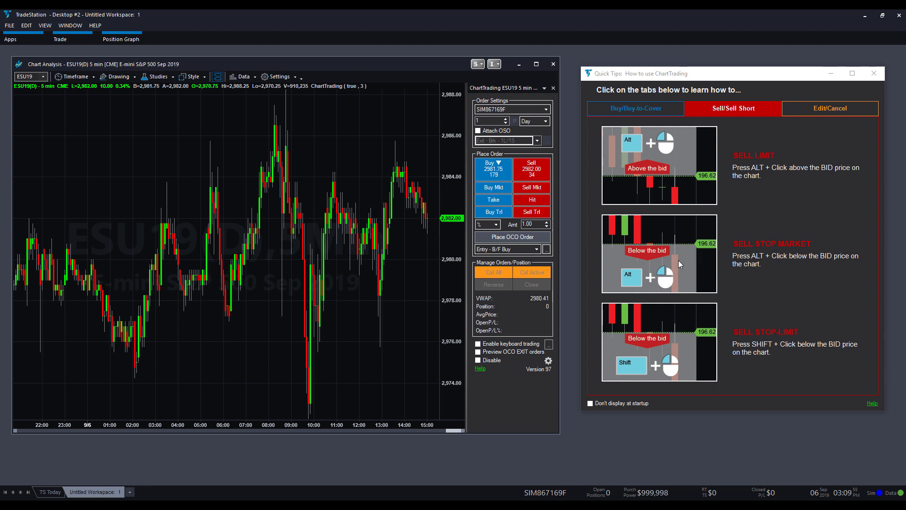
{"action": "left_click", "coordinate": [434, 239], "text": "alt"}
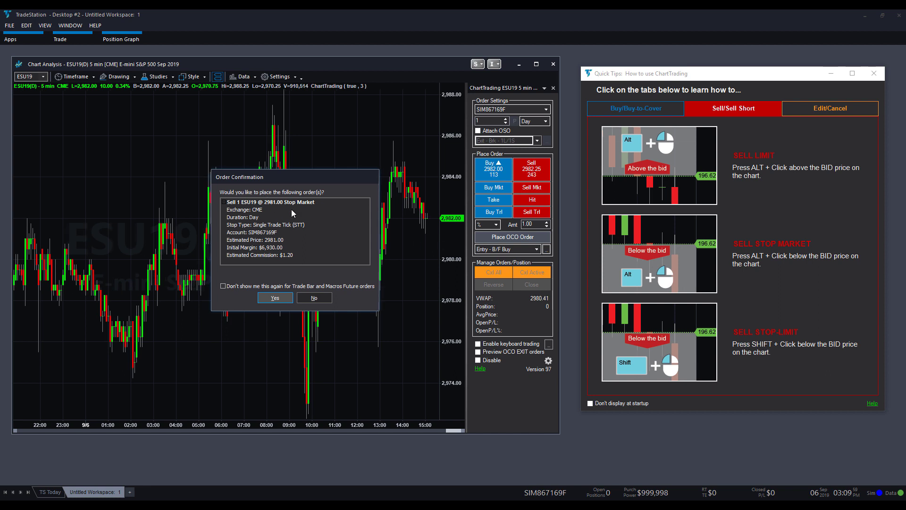
{"action": "left_click", "coordinate": [314, 298]}
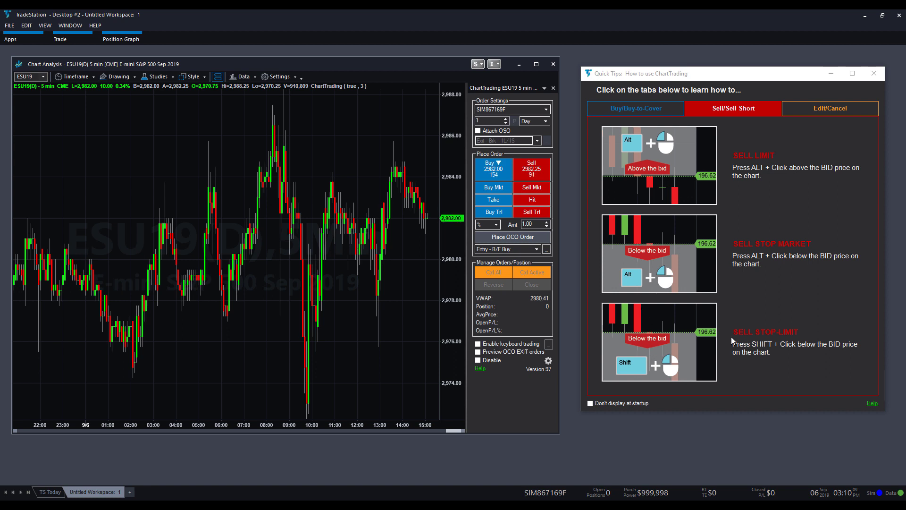
- Flip between the buy and sell Quick Tips, then start and decline a sell stop-limit at 2981.00
{"action": "left_click", "coordinate": [636, 108]}
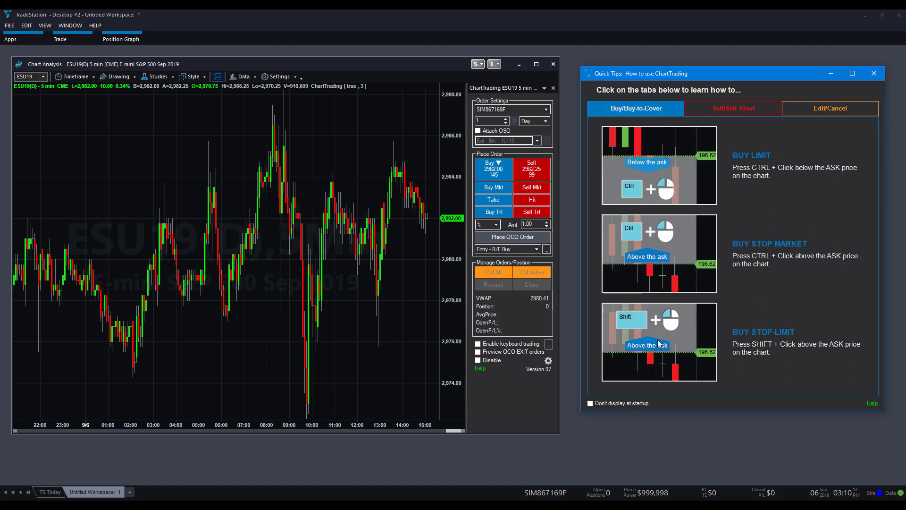
{"action": "left_click", "coordinate": [727, 110]}
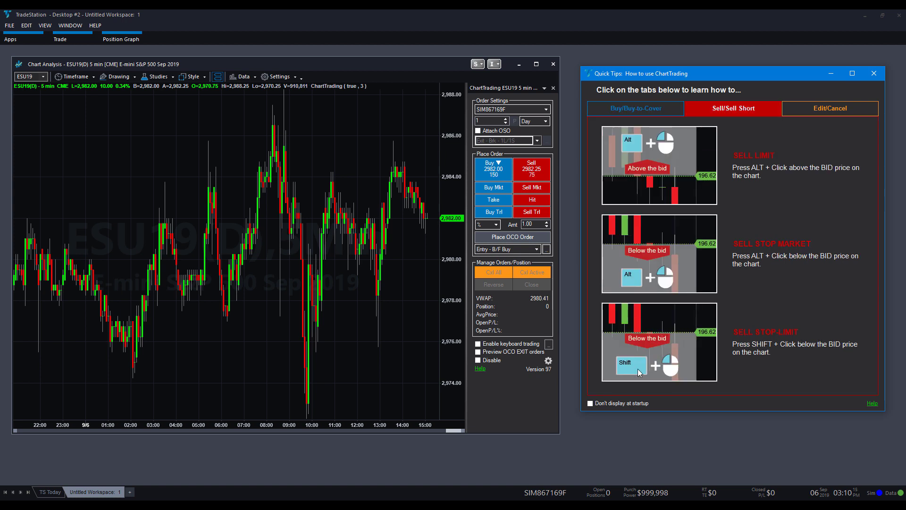
{"action": "left_click", "coordinate": [430, 235], "text": "shift"}
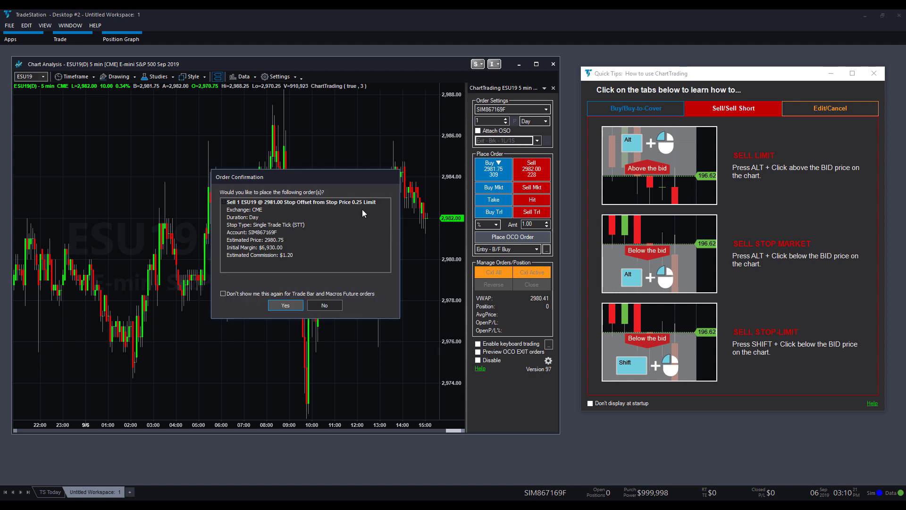
{"action": "left_click", "coordinate": [339, 310]}
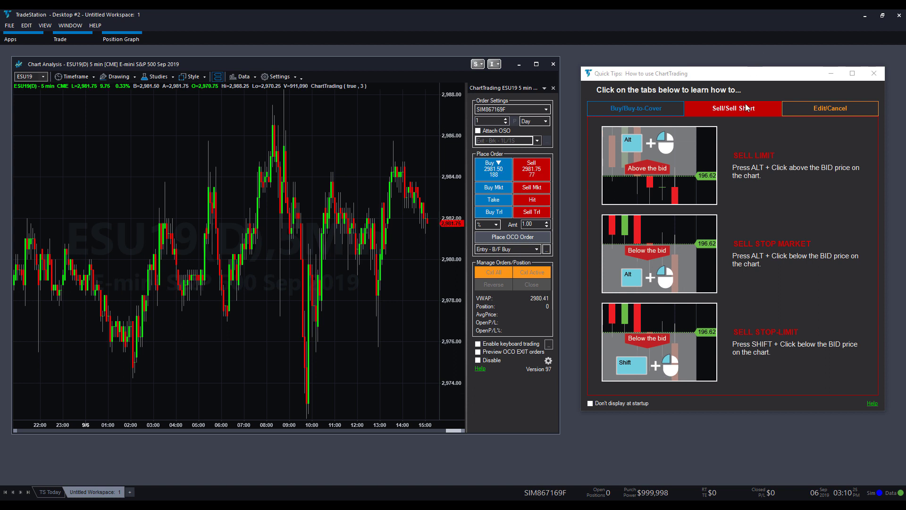
{"action": "left_click", "coordinate": [851, 105]}
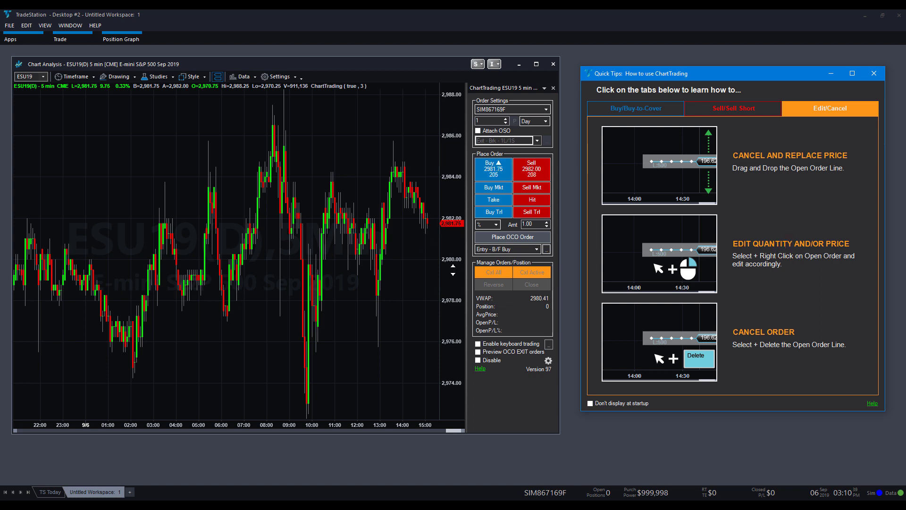
{"action": "left_click", "coordinate": [452, 220]}
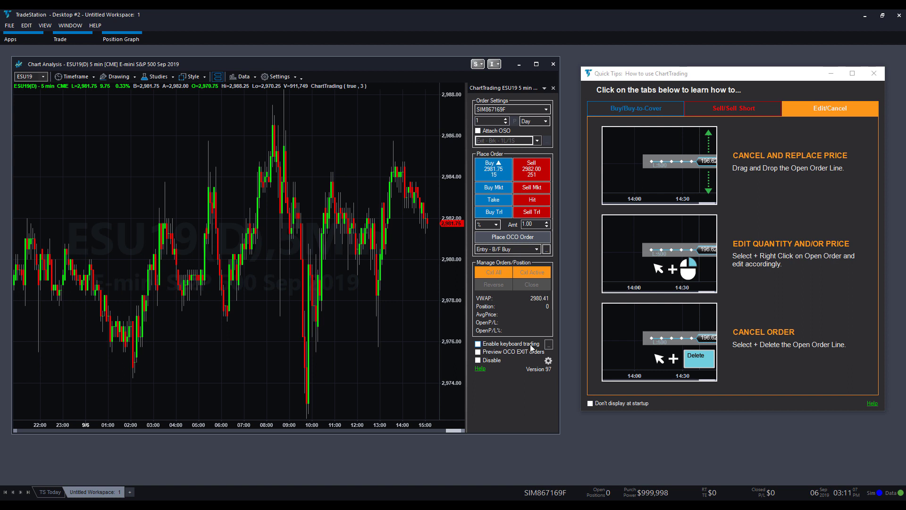
- Enable keyboard trading for the ESU19 chart, moving the warning aside to confirm
{"action": "left_click", "coordinate": [491, 344]}
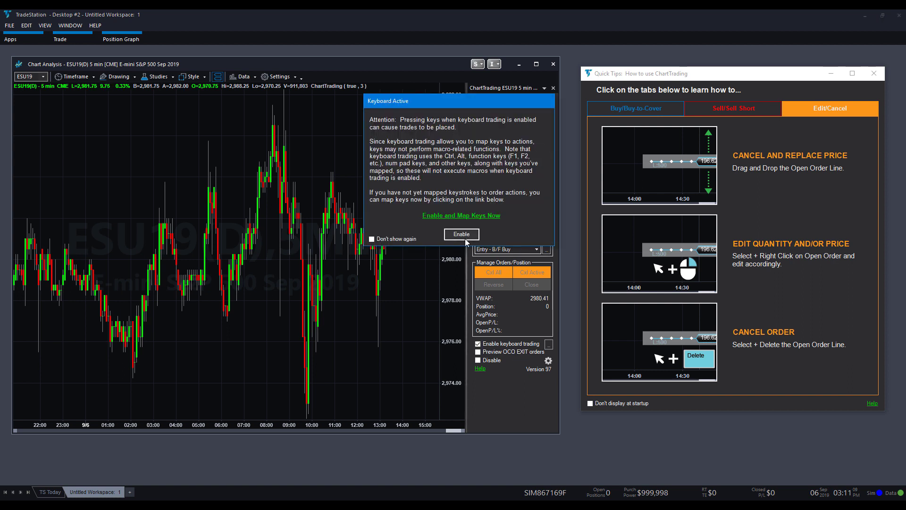
{"action": "left_click_drag", "start_coordinate": [490, 100], "coordinate": [523, 115]}
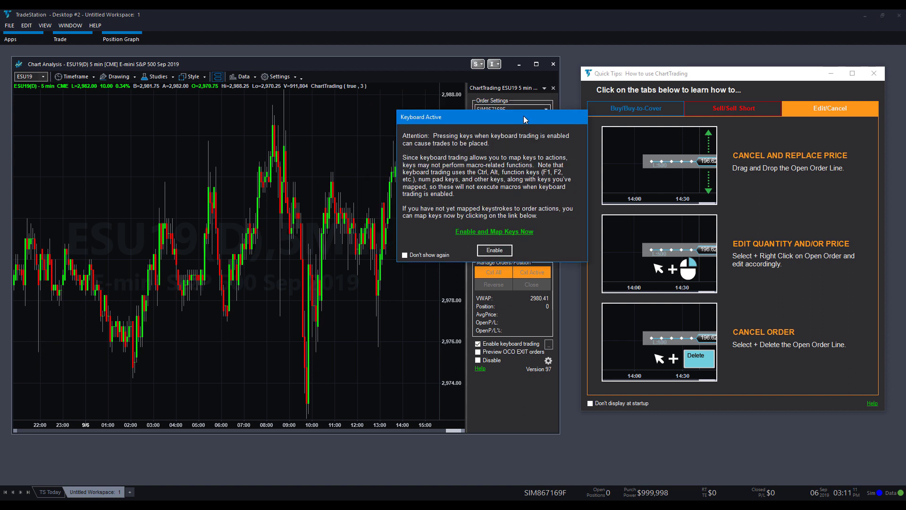
{"action": "left_click", "coordinate": [495, 251]}
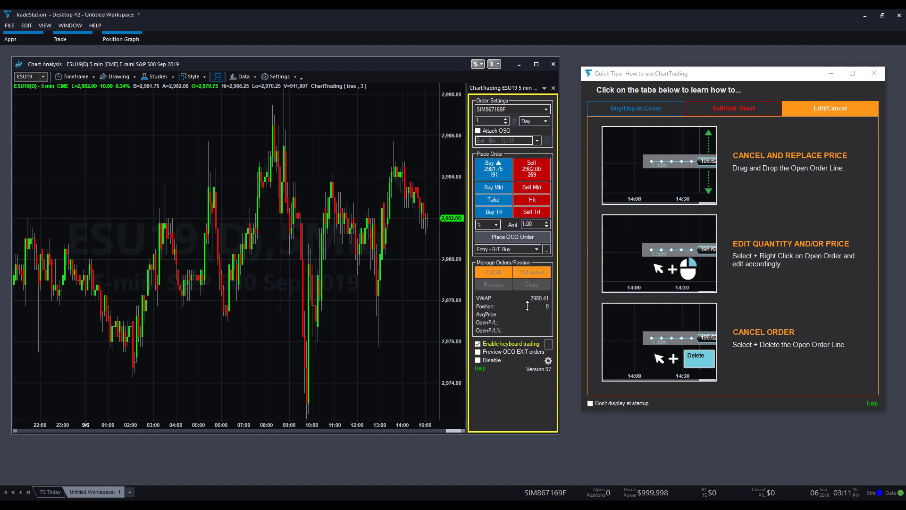
- Browse the Orders, Price, Quantity, Route and Other key mappings, then cancel without changes
{"action": "left_click", "coordinate": [548, 344]}
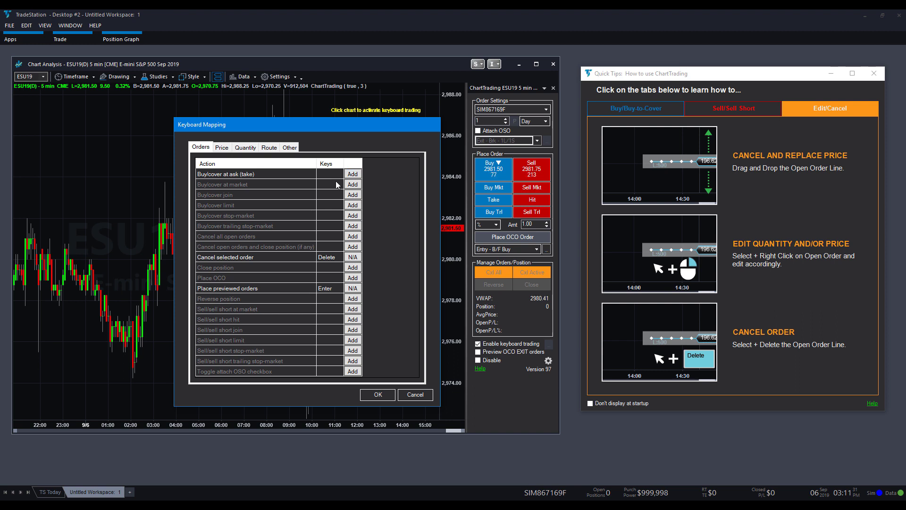
{"action": "left_click", "coordinate": [222, 149]}
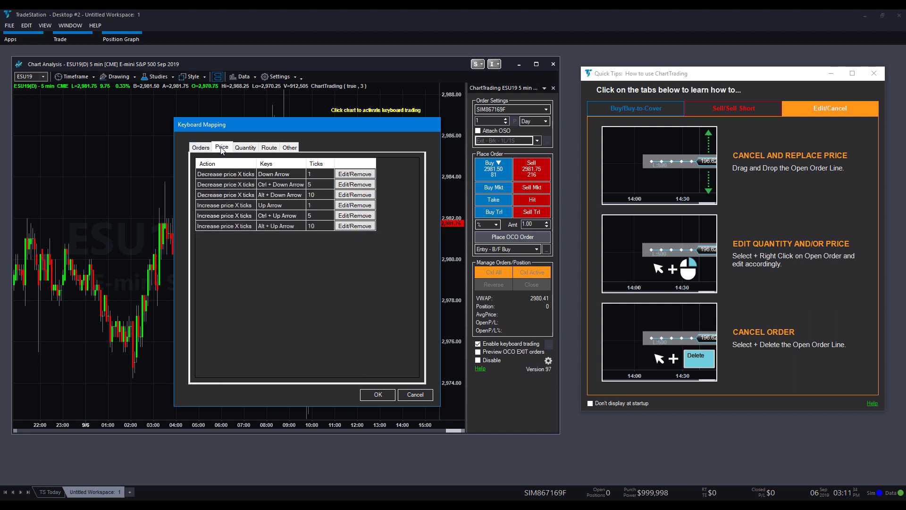
{"action": "left_click", "coordinate": [251, 148]}
{"action": "left_click", "coordinate": [270, 149]}
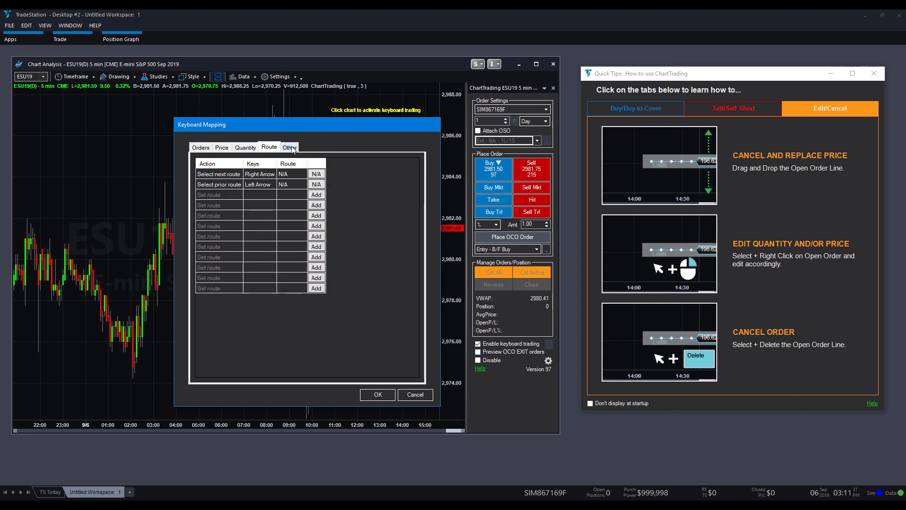
{"action": "left_click", "coordinate": [291, 149]}
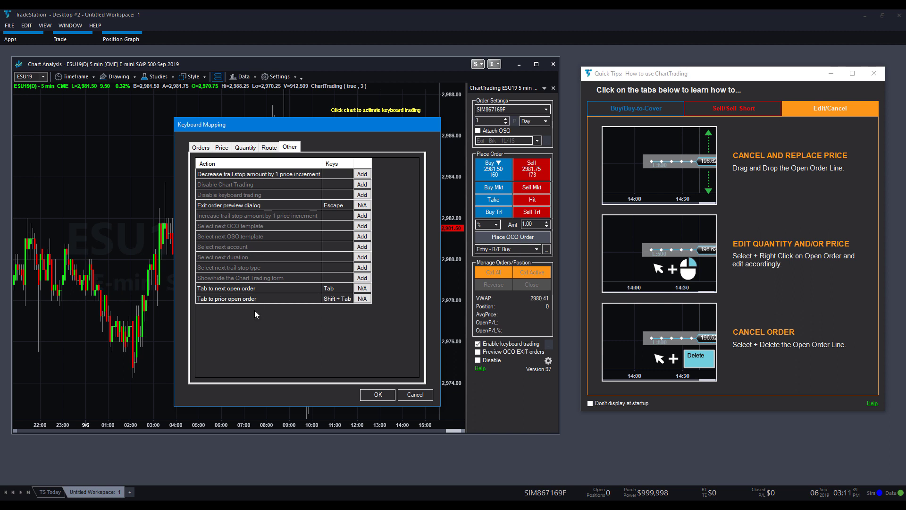
{"action": "left_click", "coordinate": [200, 148]}
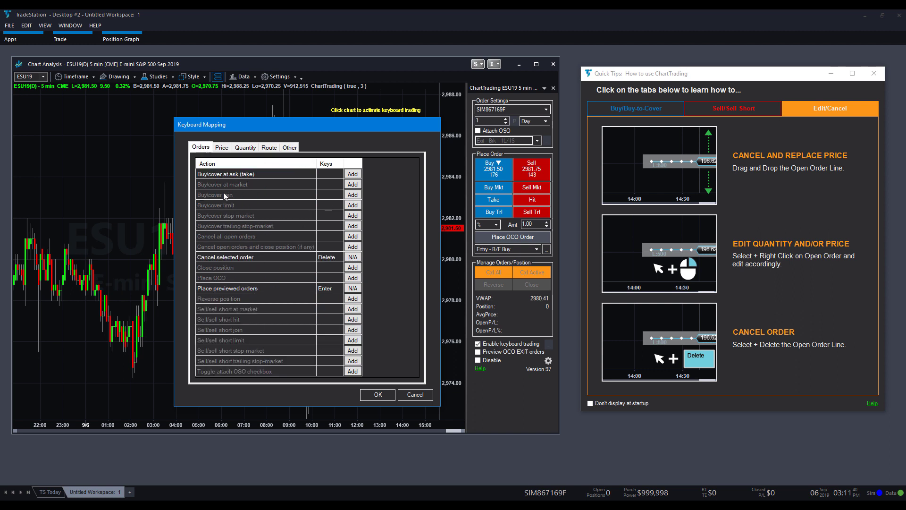
{"action": "left_click", "coordinate": [415, 395]}
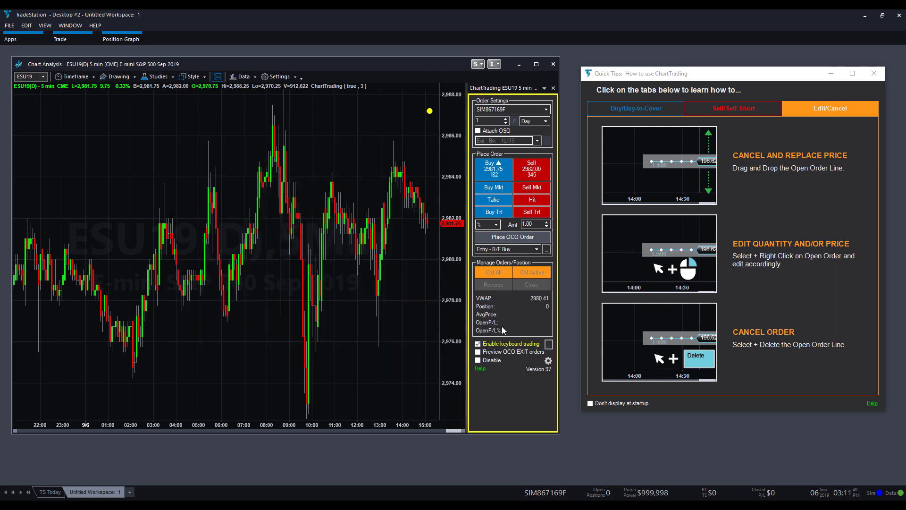
- Uncheck Enable keyboard trading, and toggle Disable on and back off so Chart Trading stays active
{"action": "left_click", "coordinate": [478, 344]}
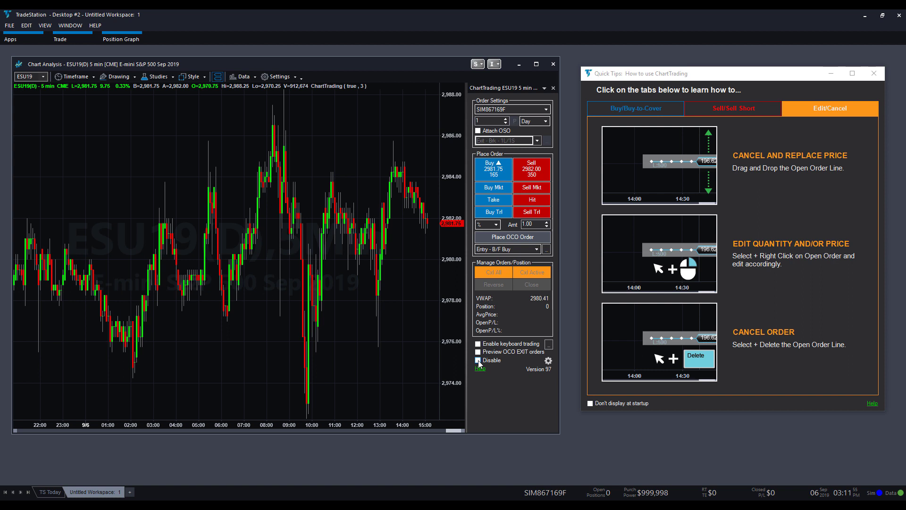
{"action": "left_click", "coordinate": [479, 360]}
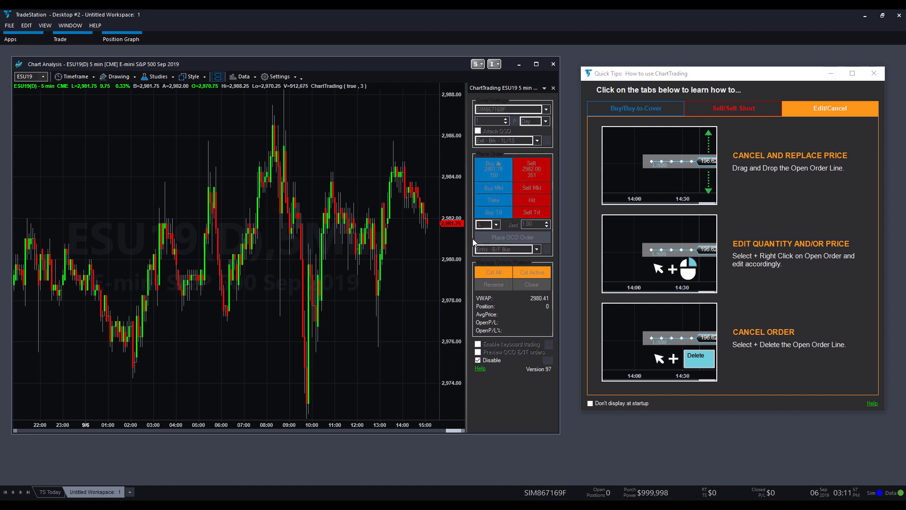
{"action": "right_click", "coordinate": [422, 274]}
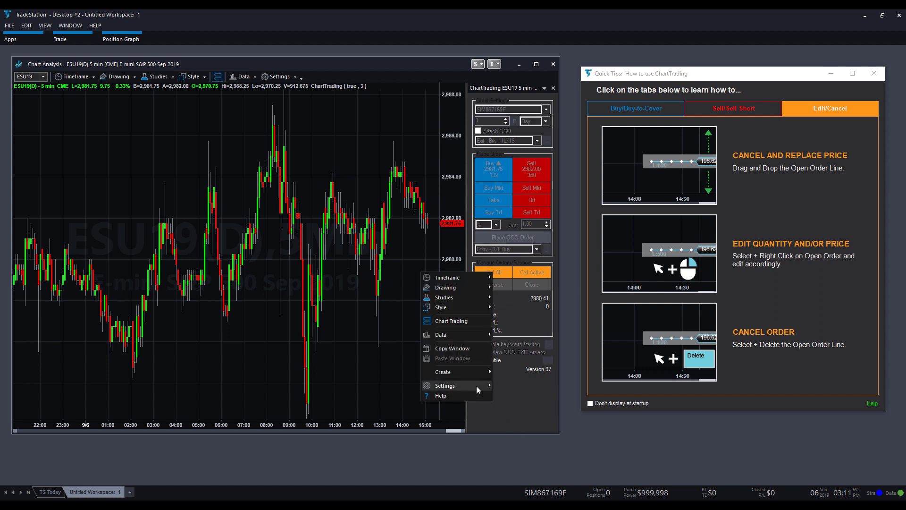
{"action": "left_click", "coordinate": [372, 369]}
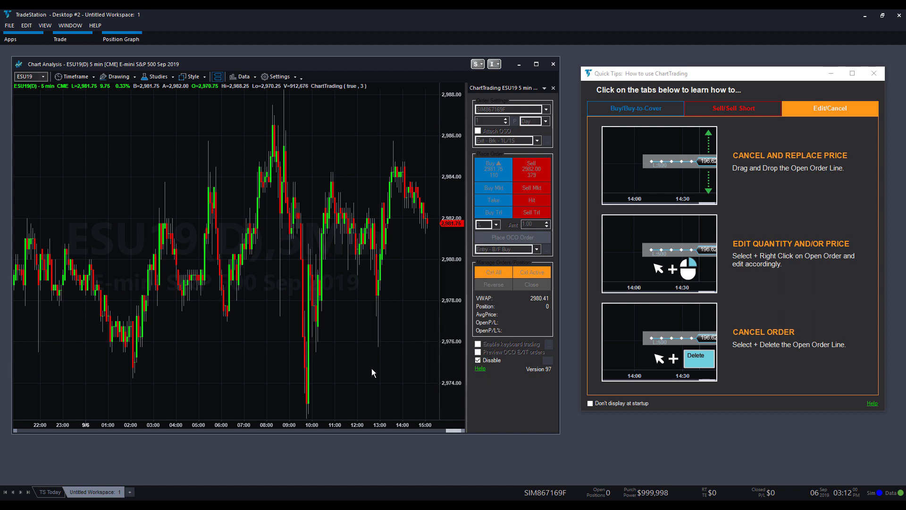
{"action": "left_click", "coordinate": [478, 360]}
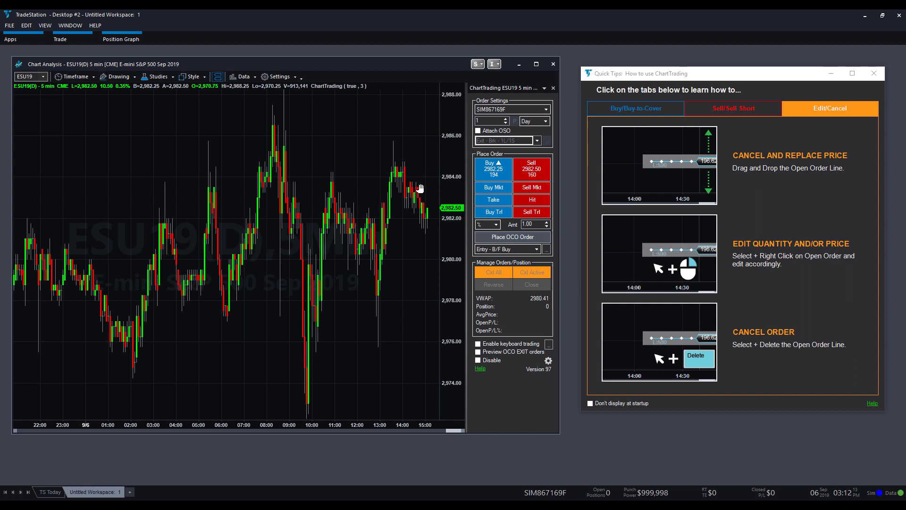
- Start a sell stop order at 2,981.00 from the chart and move its confirmation aside
{"action": "left_click", "coordinate": [433, 236]}
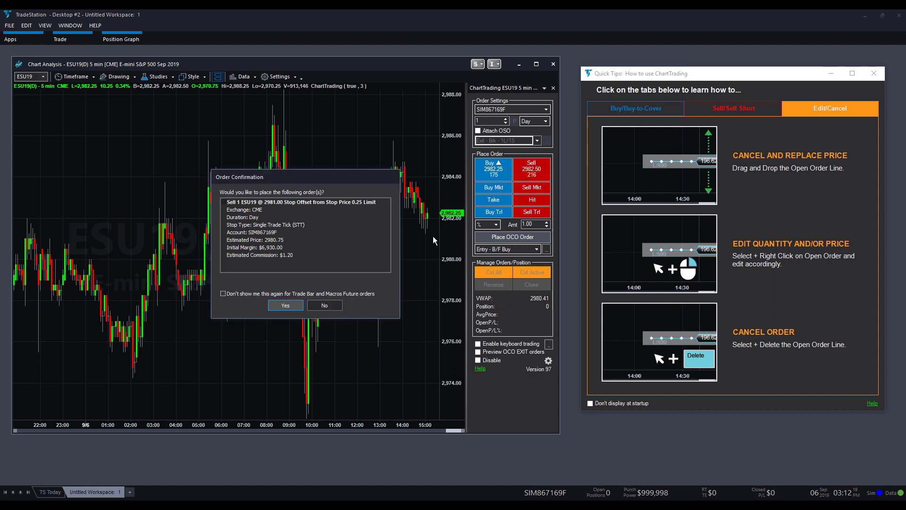
{"action": "left_click_drag", "start_coordinate": [288, 175], "coordinate": [343, 153]}
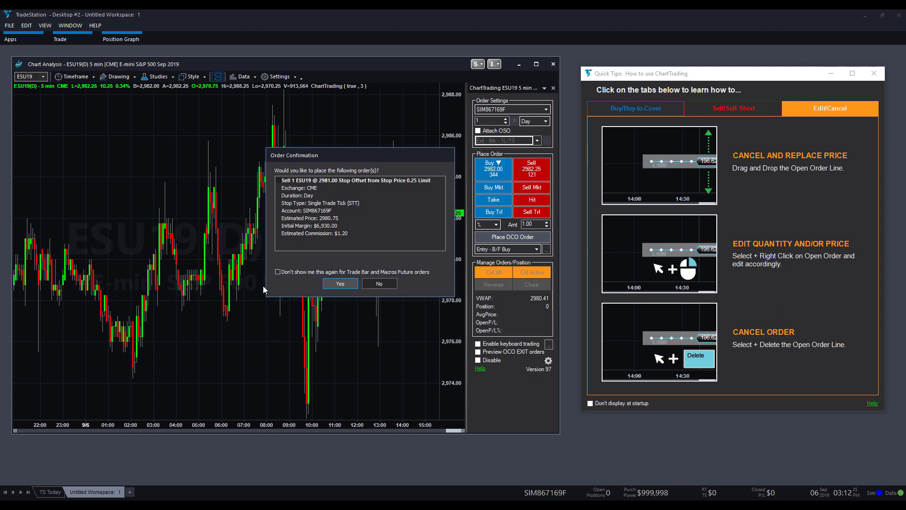
{"action": "left_click_drag", "start_coordinate": [355, 155], "coordinate": [242, 136]}
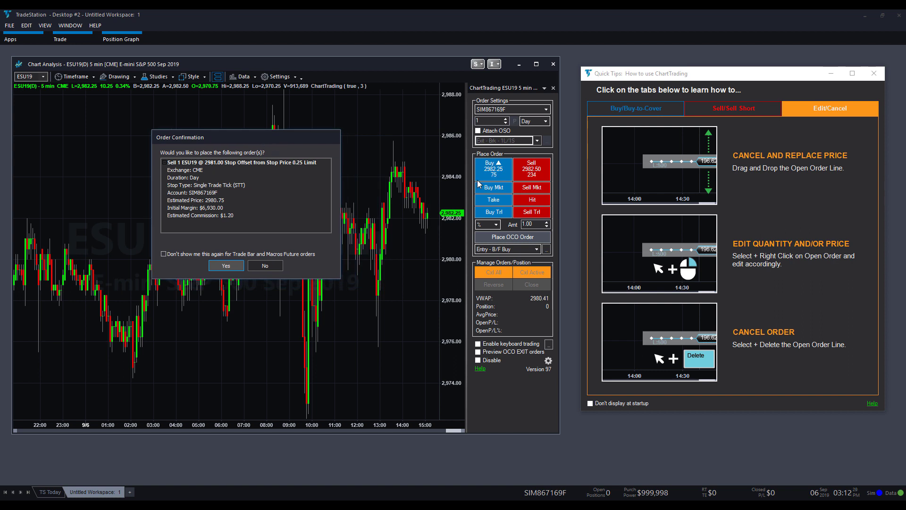
{"action": "left_click_drag", "start_coordinate": [323, 135], "coordinate": [400, 141]}
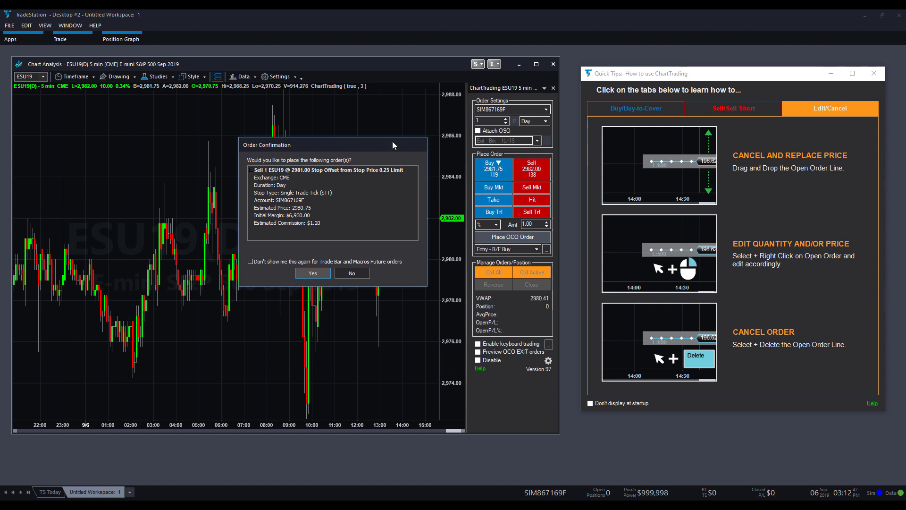
{"action": "left_click_drag", "start_coordinate": [392, 141], "coordinate": [464, 133]}
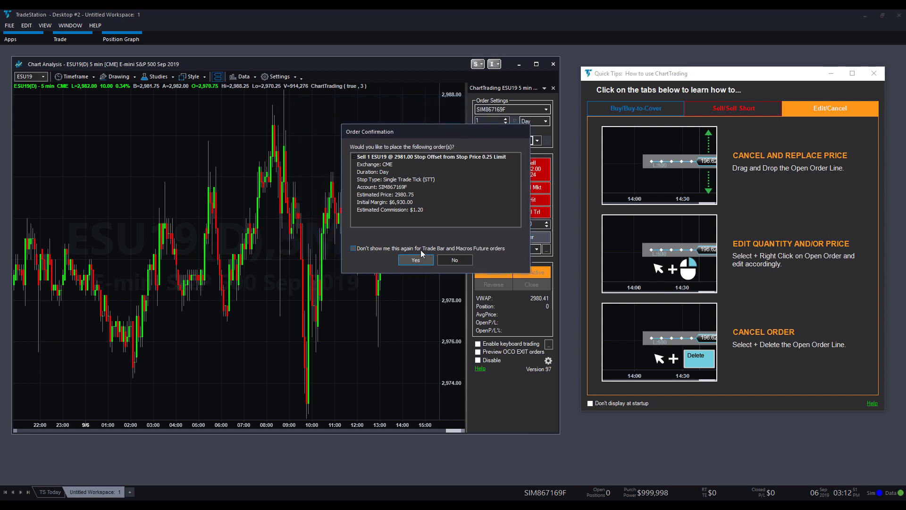
- Suppress future chart-order confirmations, submit the sell stop, and acknowledge the real-time data warning
{"action": "left_click", "coordinate": [389, 253]}
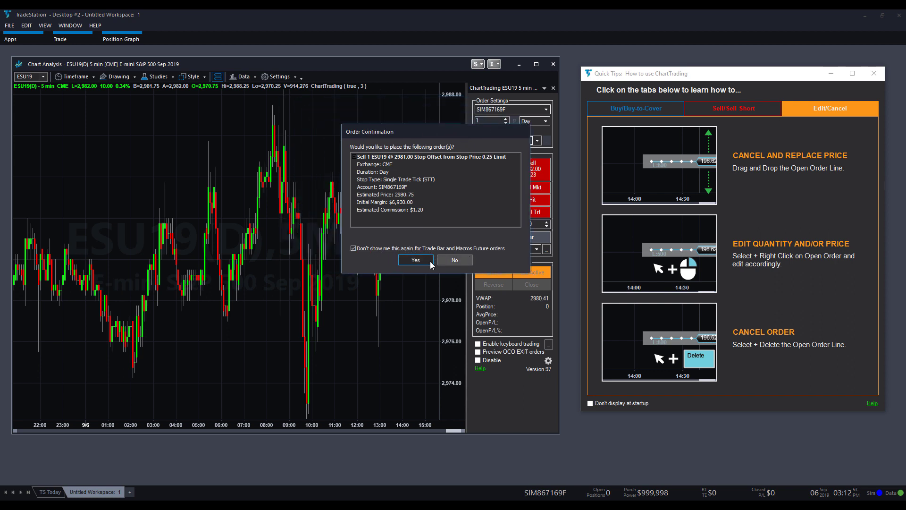
{"action": "left_click", "coordinate": [438, 245]}
{"action": "left_click_drag", "start_coordinate": [440, 128], "coordinate": [467, 177]}
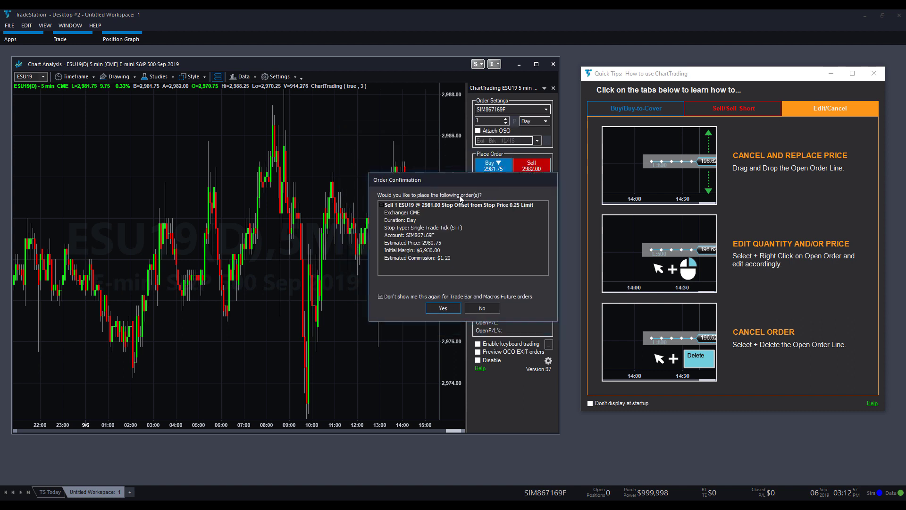
{"action": "left_click", "coordinate": [444, 313]}
{"action": "left_click", "coordinate": [461, 283]}
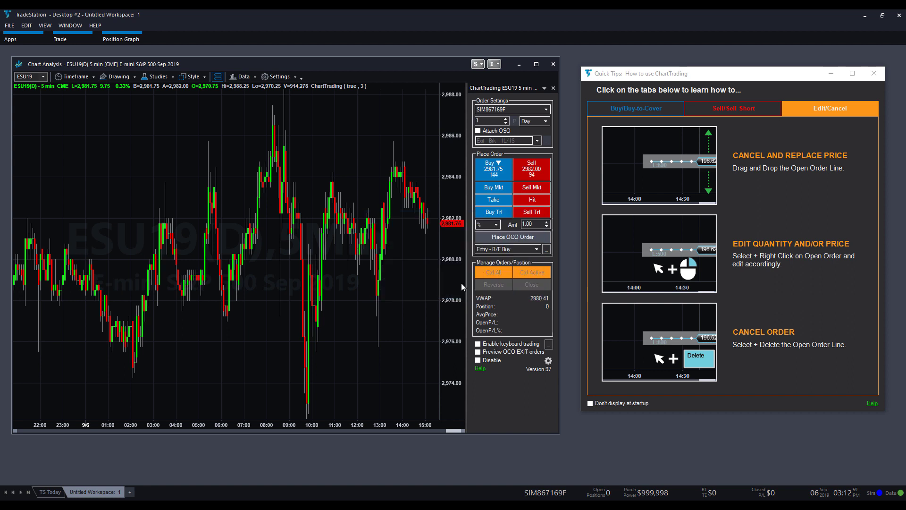
{"action": "left_click", "coordinate": [16, 27]}
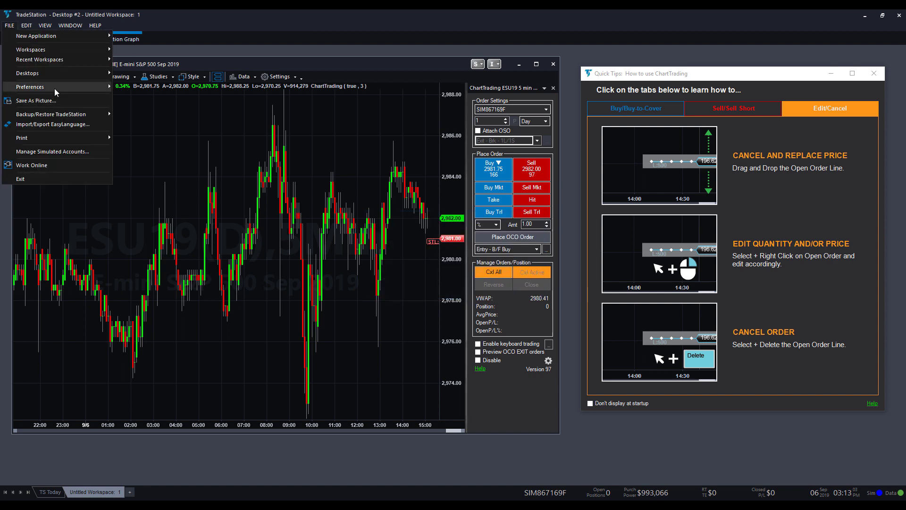
{"action": "mouse_move", "coordinate": [55, 89]}
{"action": "left_click", "coordinate": [145, 97]}
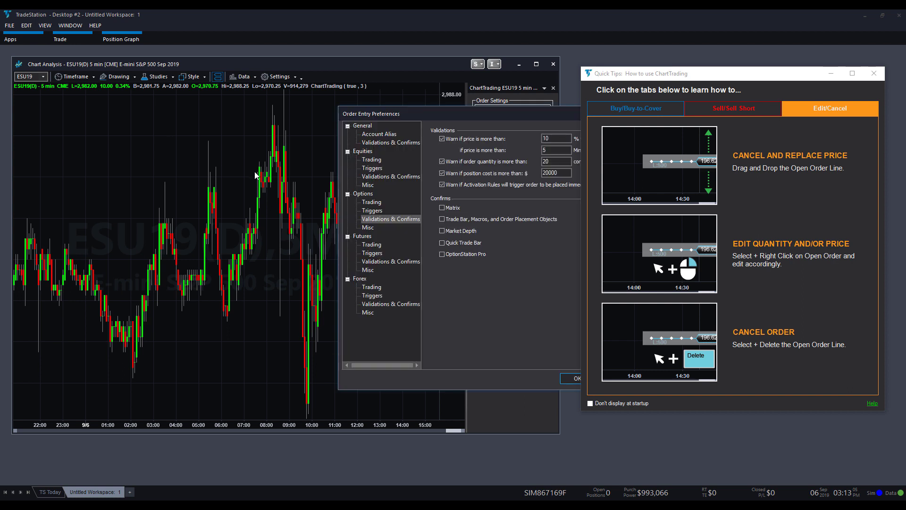
{"action": "left_click", "coordinate": [376, 262]}
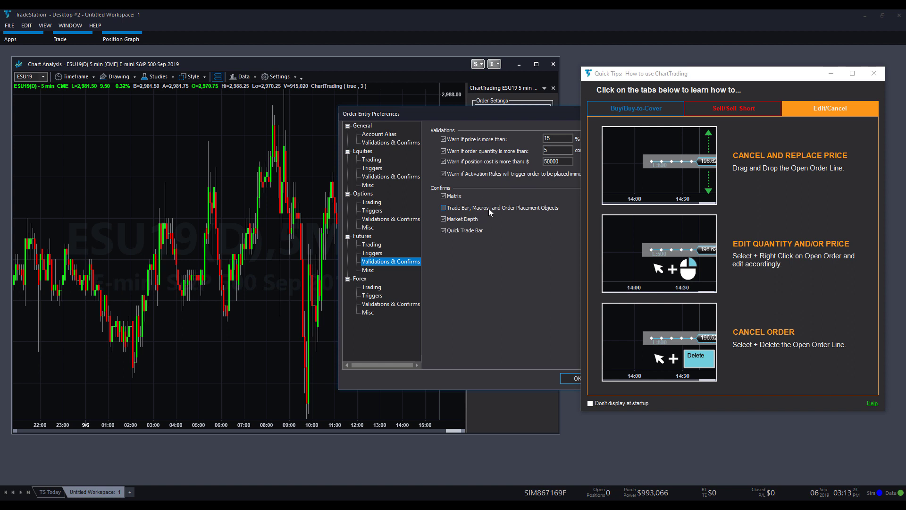
{"action": "left_click", "coordinate": [576, 378]}
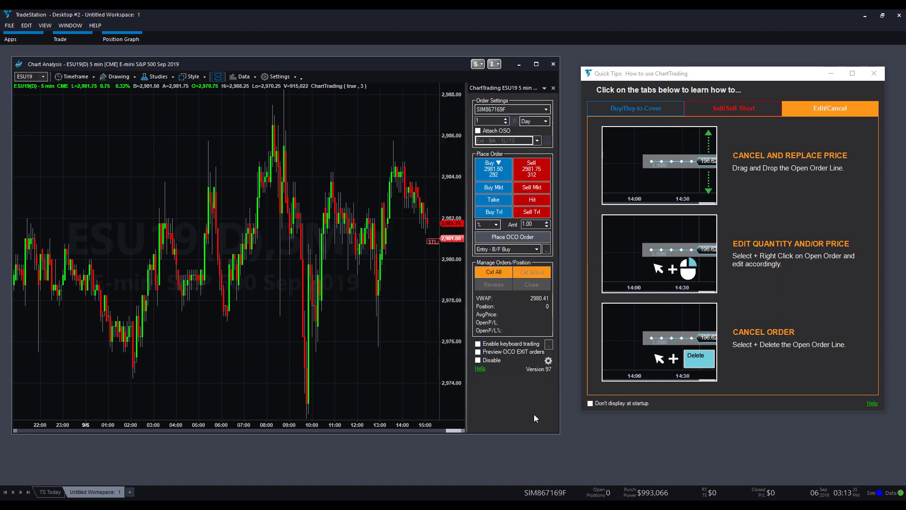